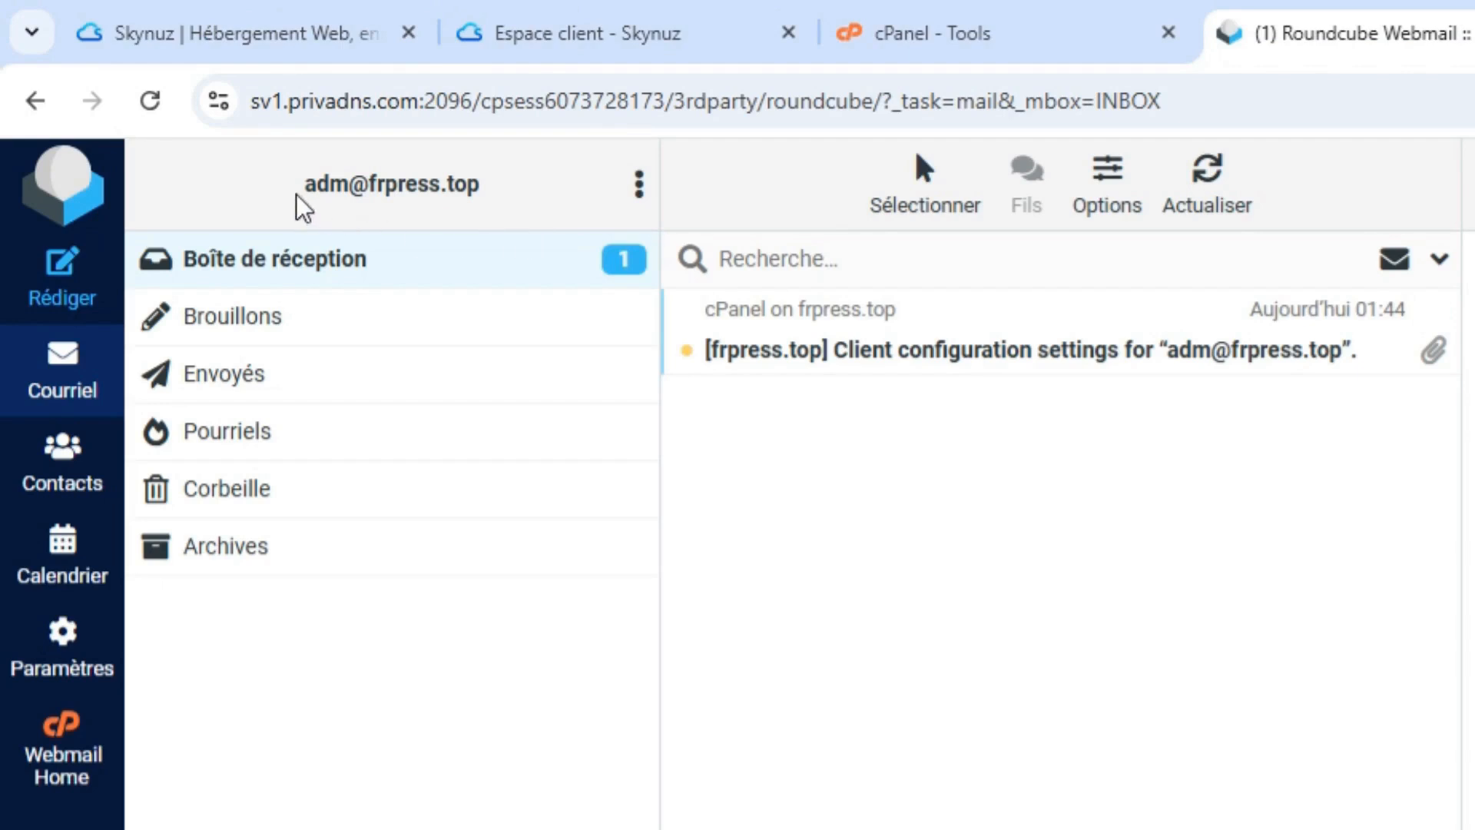
- Highlight the signed-in mailbox's name on the current page
drag(307, 184, 482, 192)
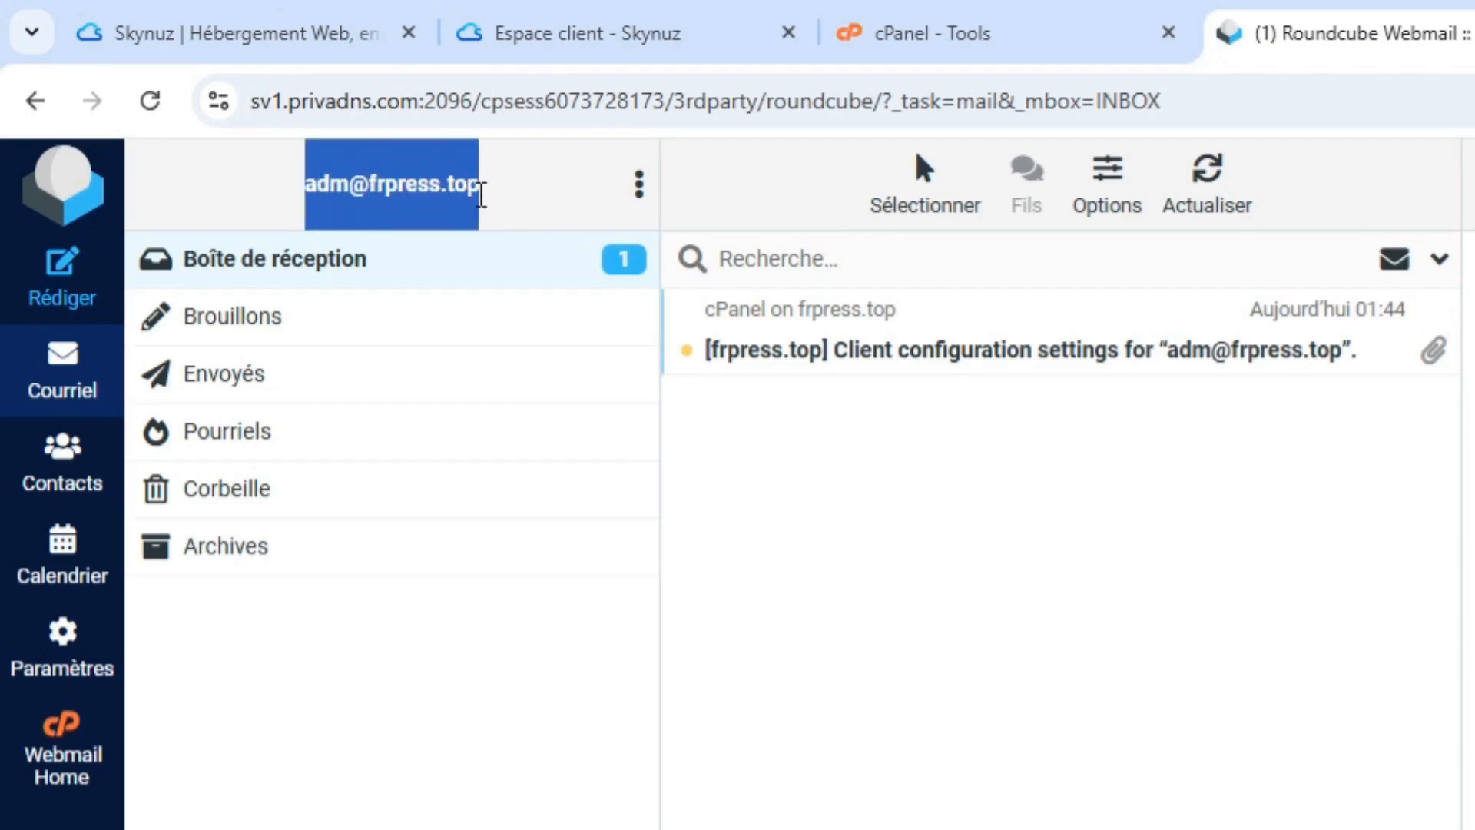
click(329, 191)
drag(307, 190, 494, 214)
click(299, 188)
drag(139, 93, 250, 100)
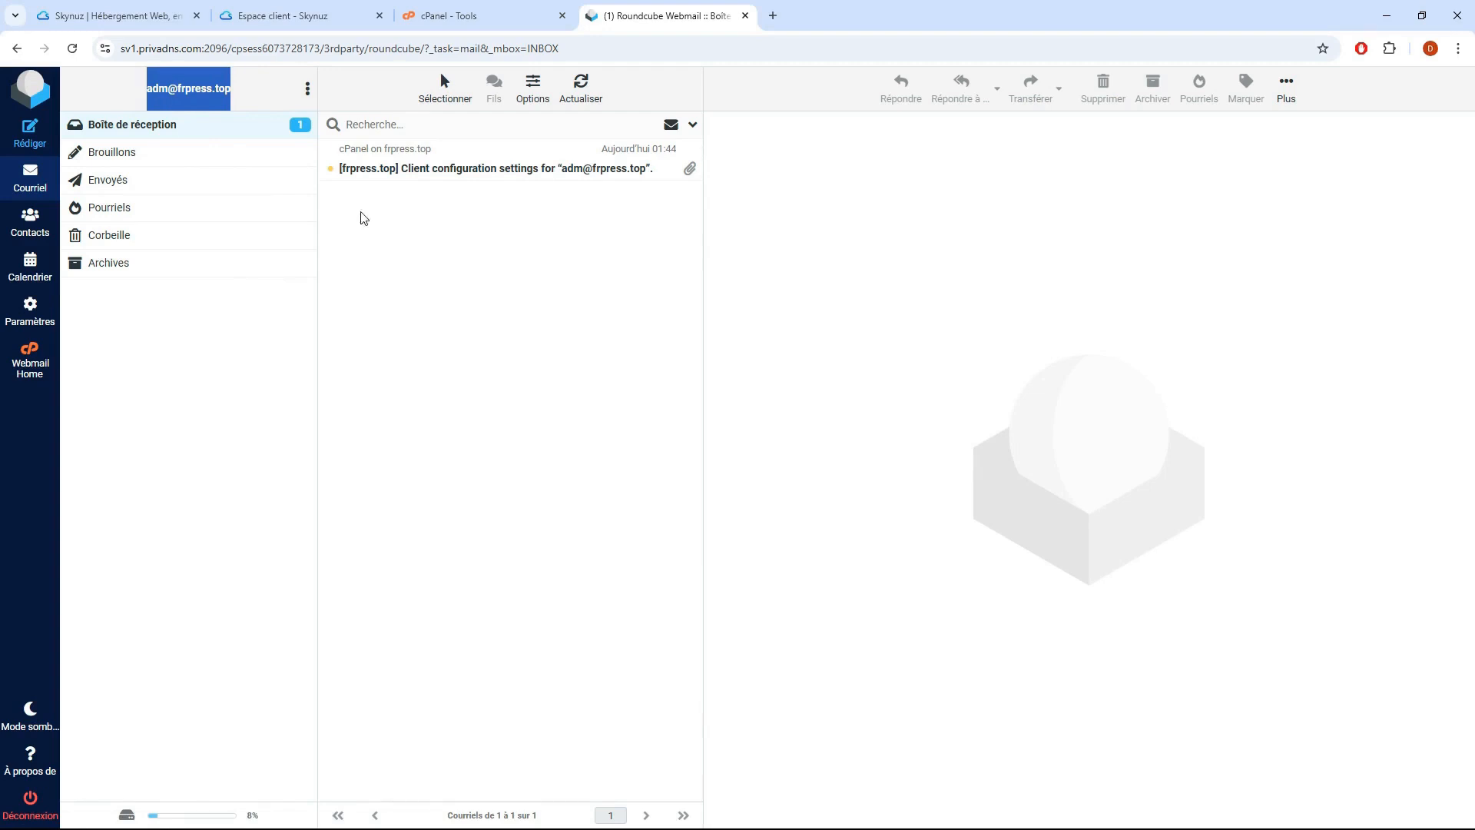
- In the Skynuz client area, log in to cPanel for the Hébergement Web - Basique service
click(293, 14)
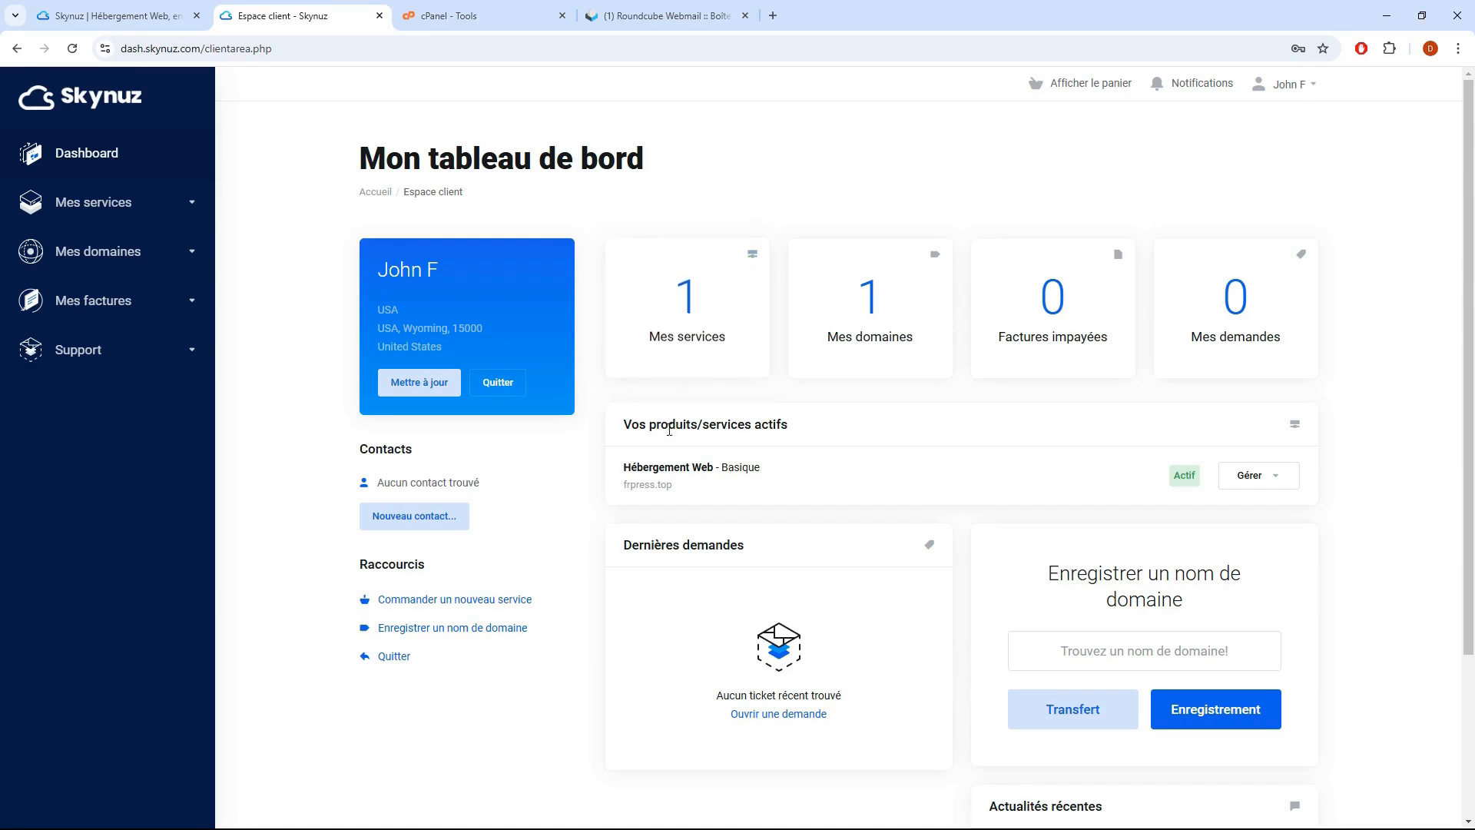
drag(627, 424, 824, 437)
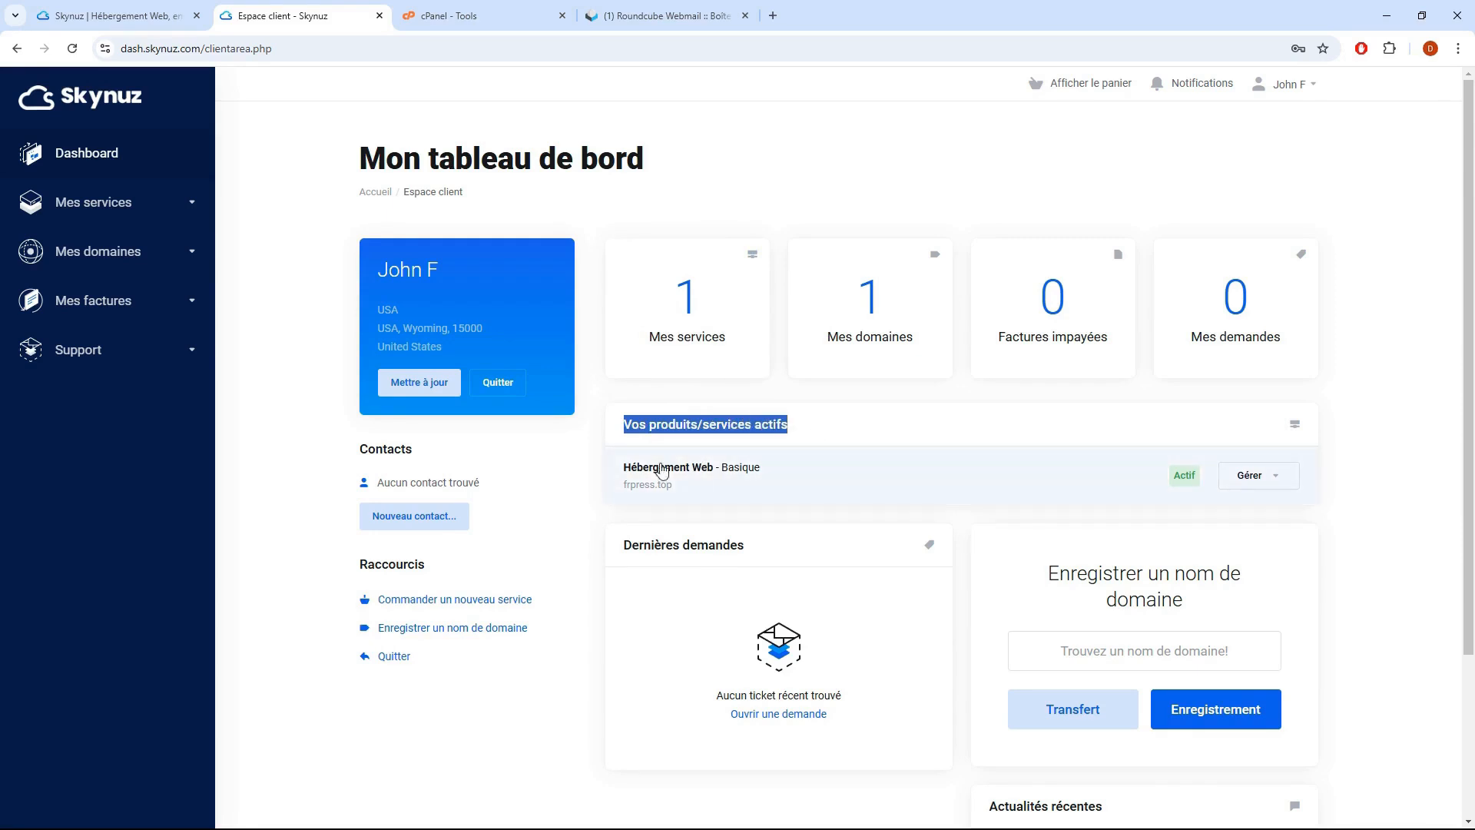
mouse_move(613, 470)
mouse_down()
mouse_move(771, 474)
mouse_move(586, 468)
mouse_move(682, 490)
mouse_move(596, 487)
mouse_up()
click(620, 492)
click(1364, 481)
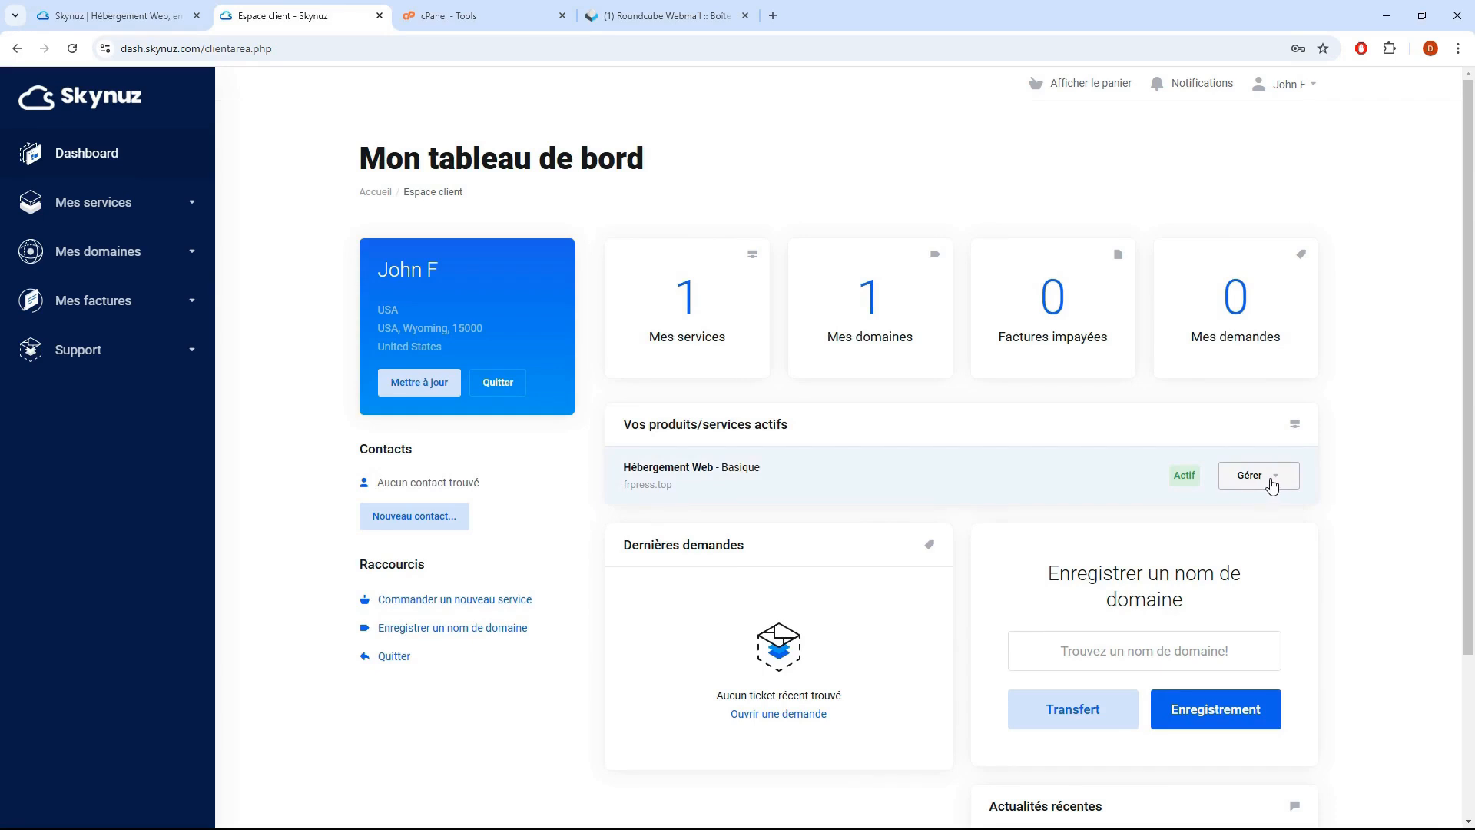
click(1273, 482)
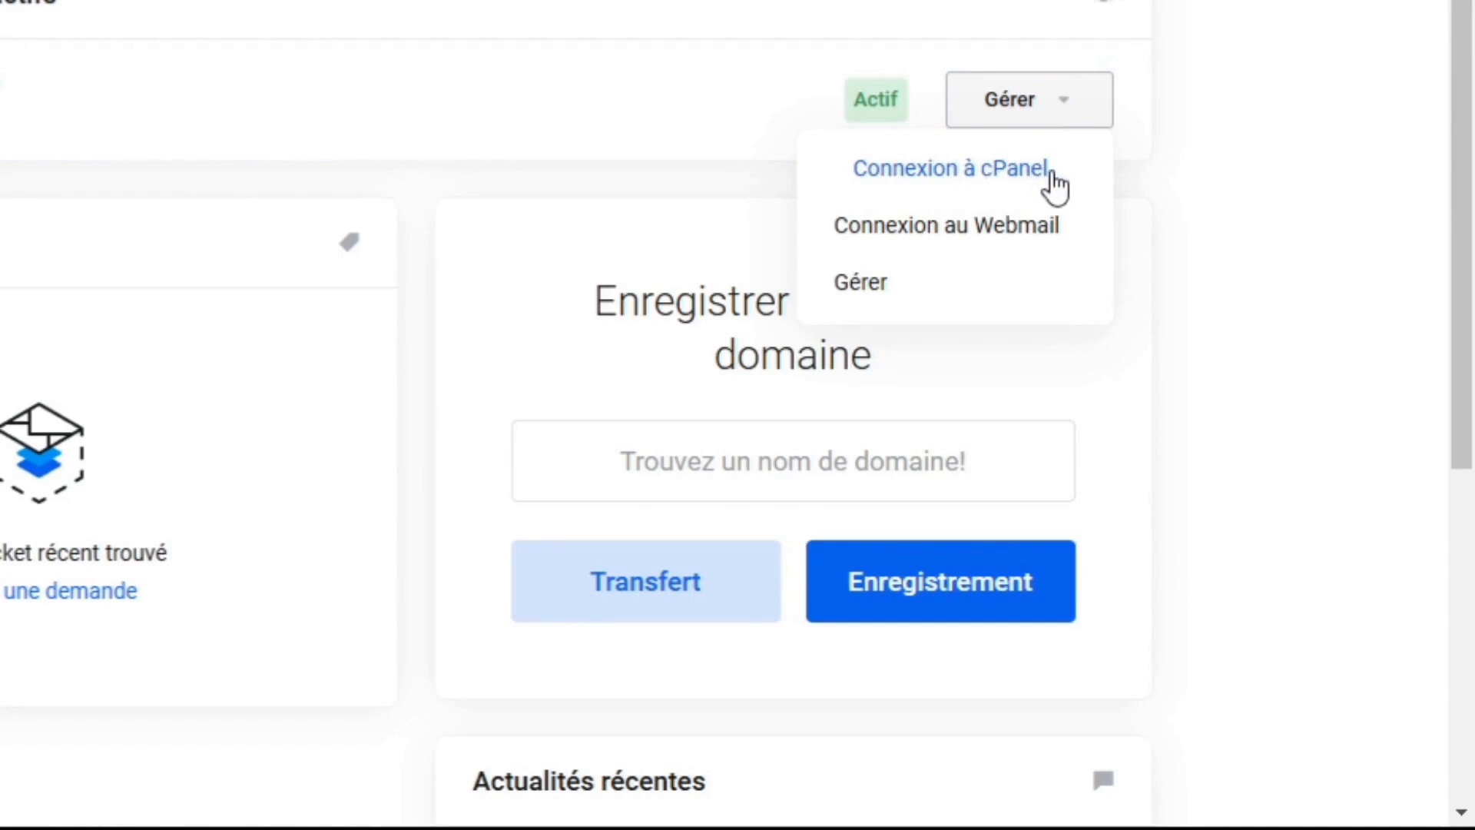
click(960, 171)
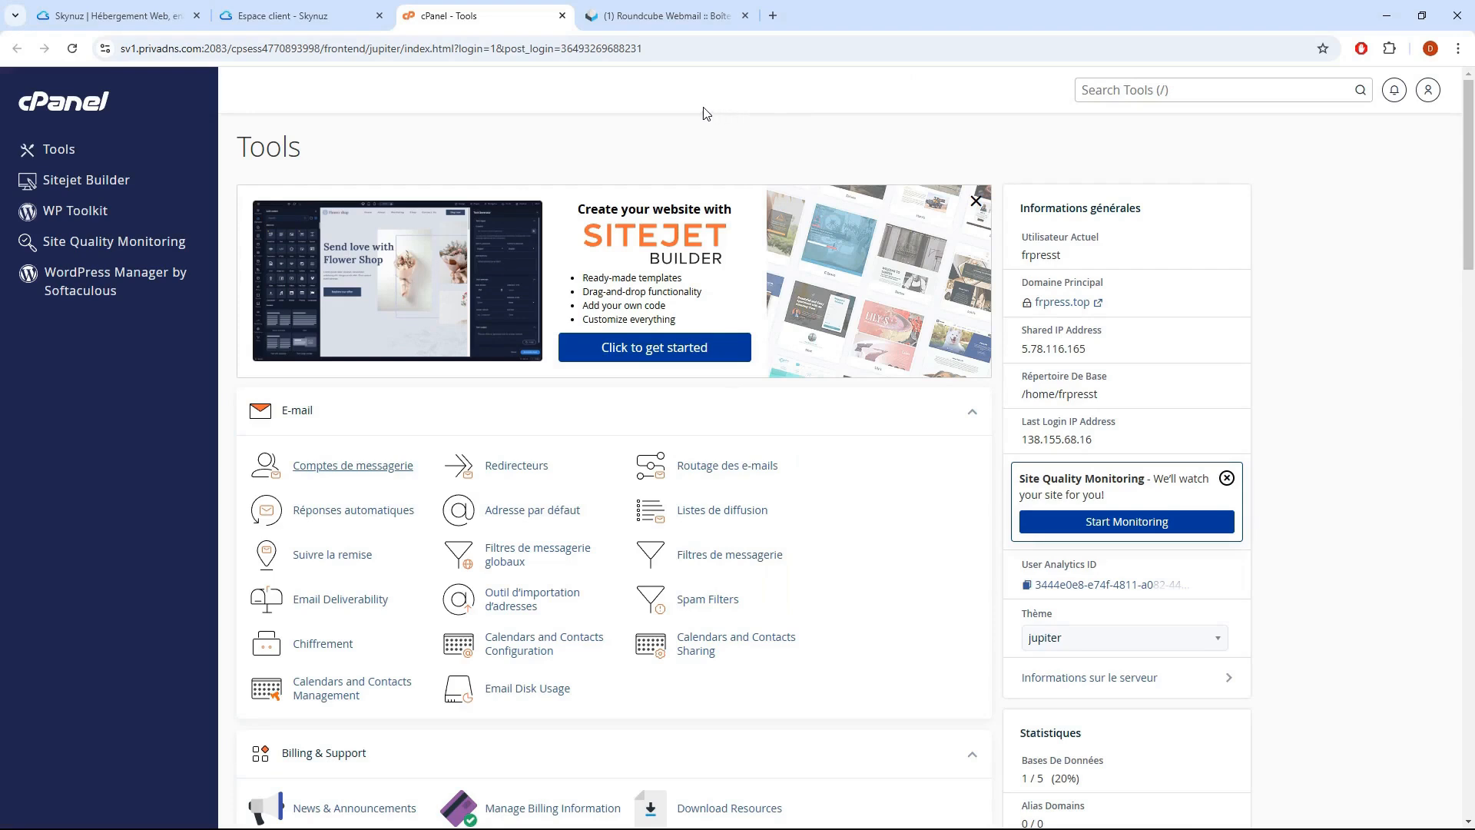
- Open Email Accounts, note the 4 available accounts, and start creating a new mailbox
scroll(528, 101, down, 3)
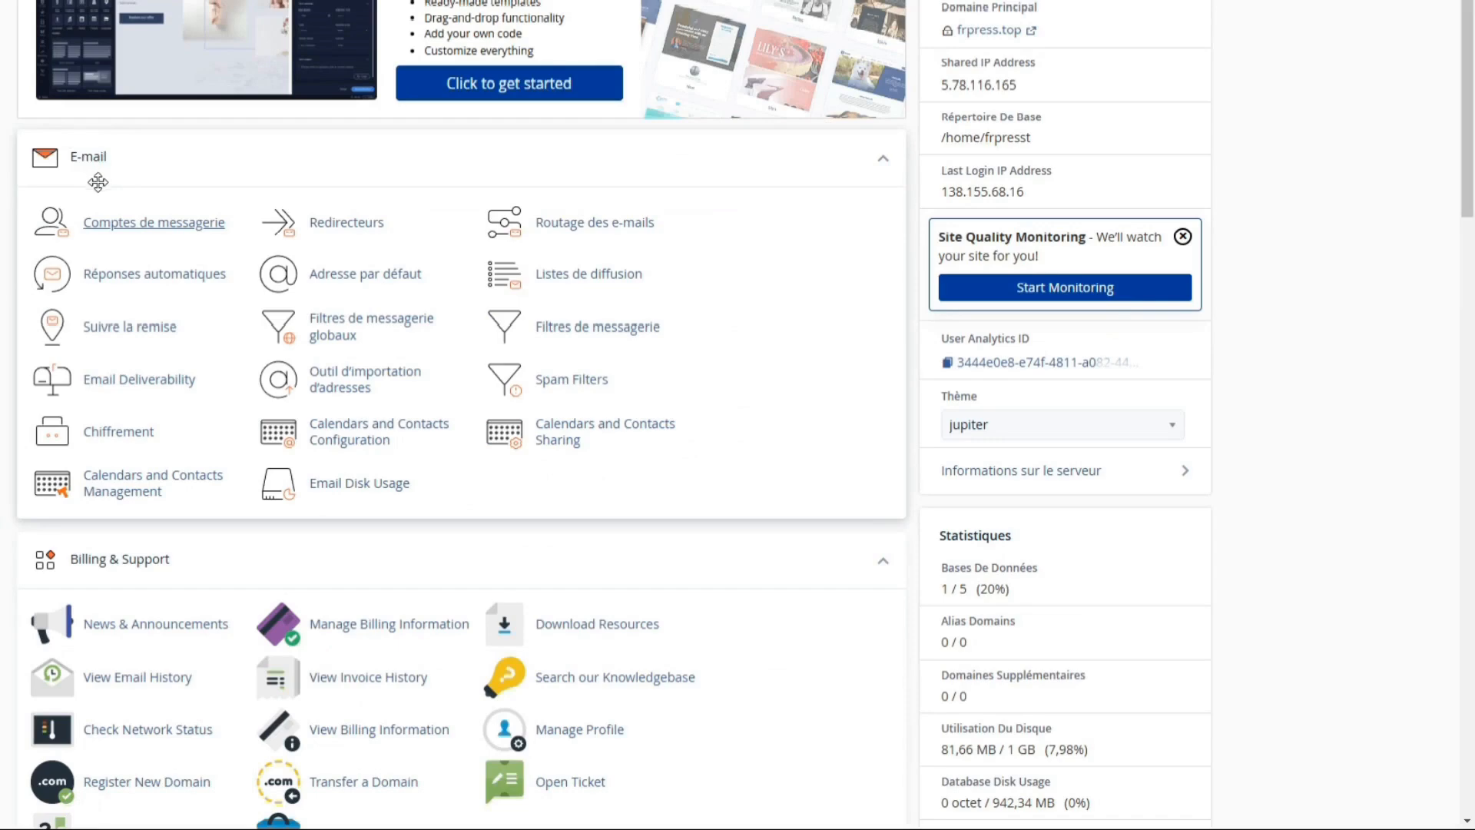
click(150, 220)
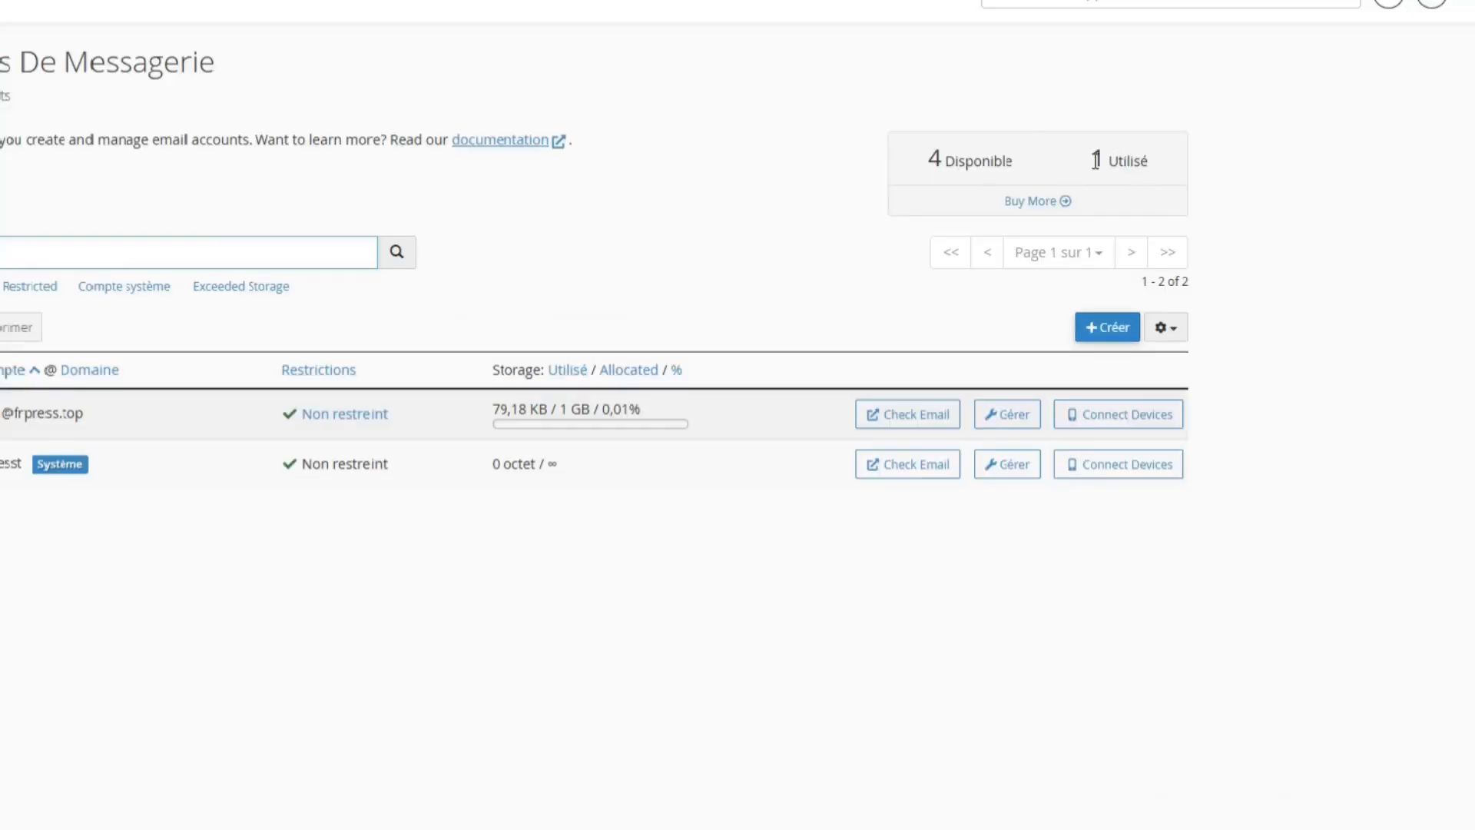
double_click(1099, 159)
click(926, 165)
drag(928, 166, 1022, 153)
click(830, 274)
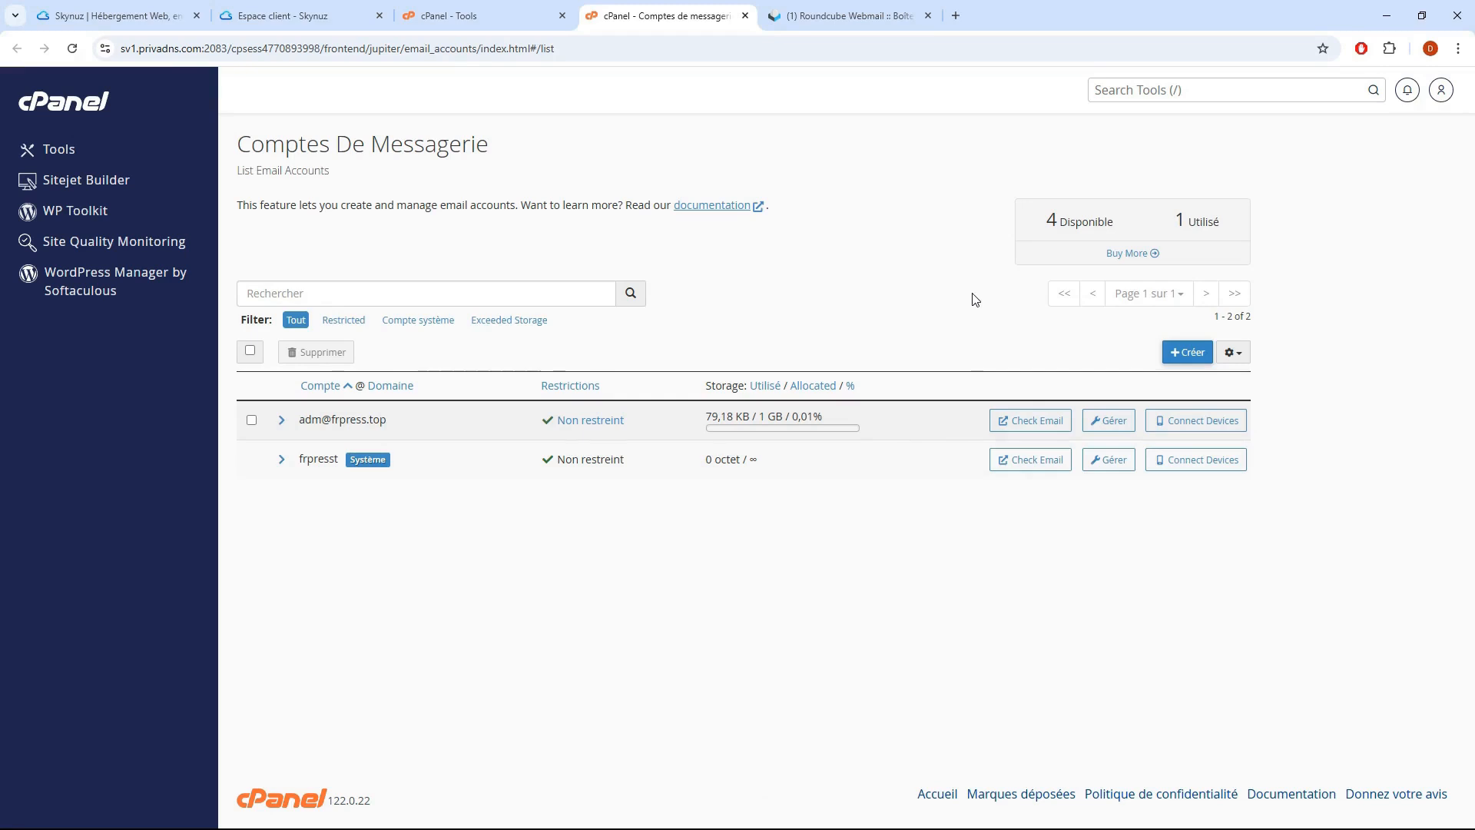
click(1184, 355)
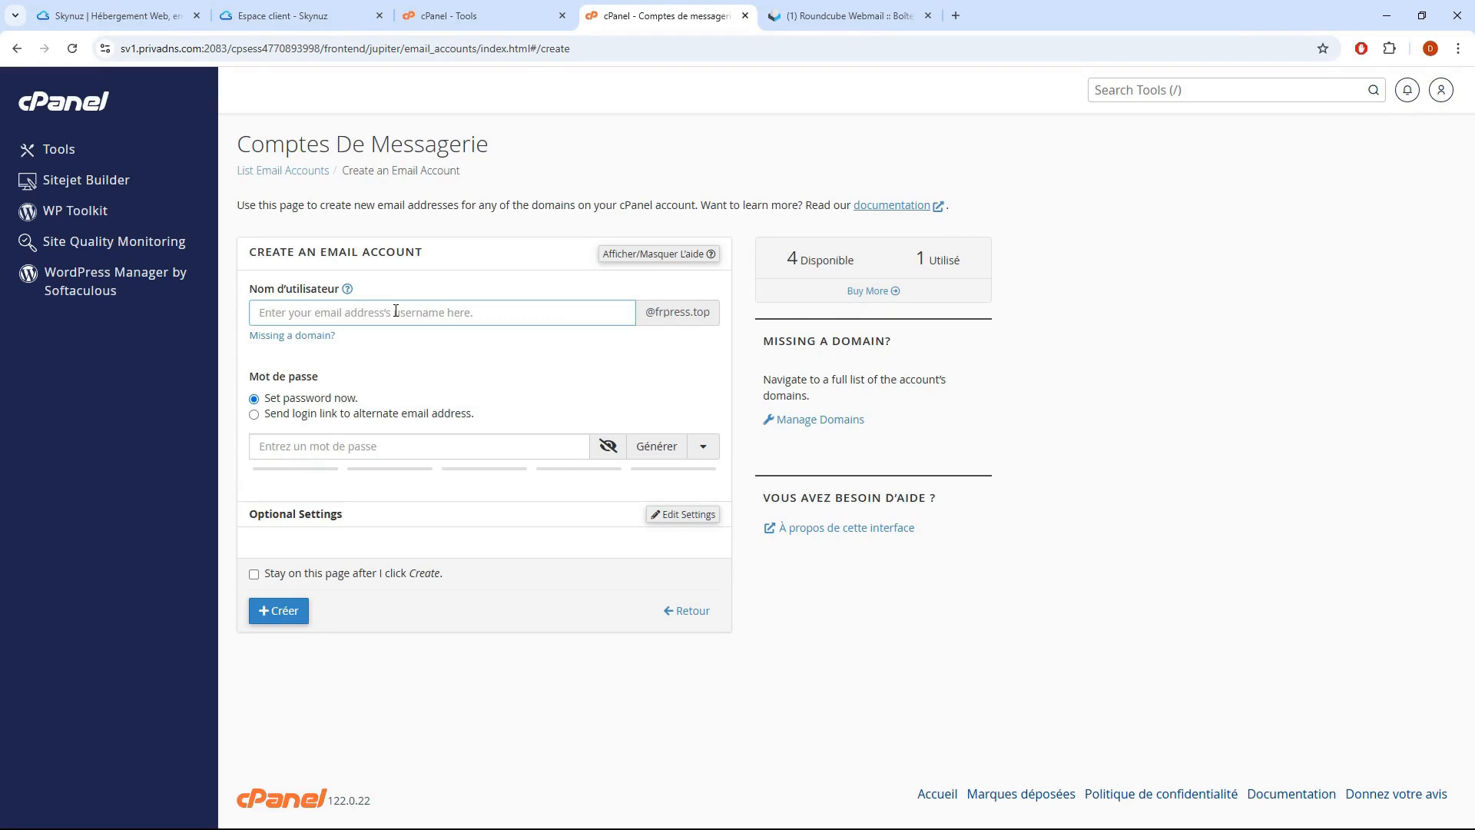
text(beta)
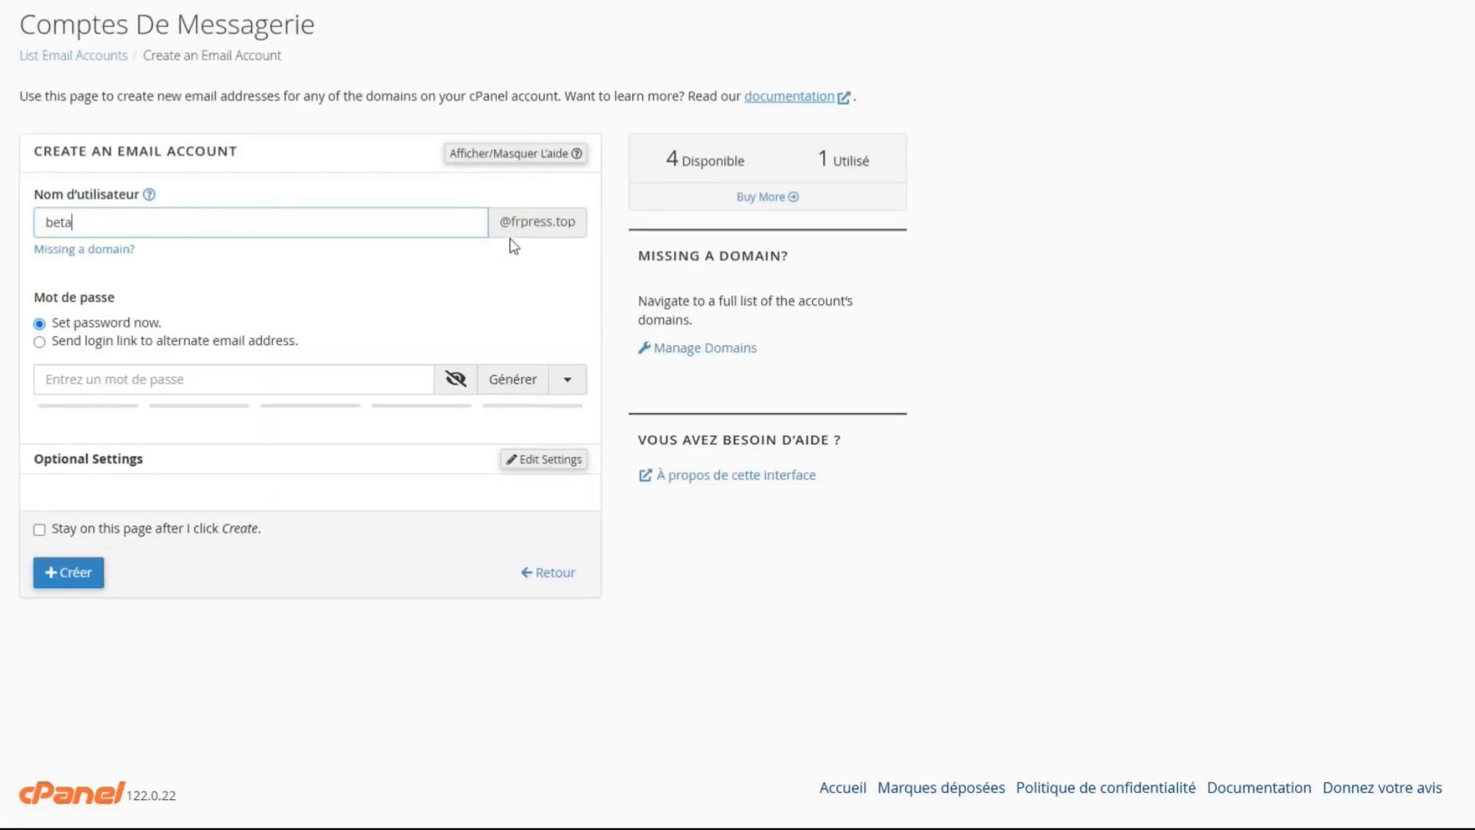
drag(577, 223, 512, 222)
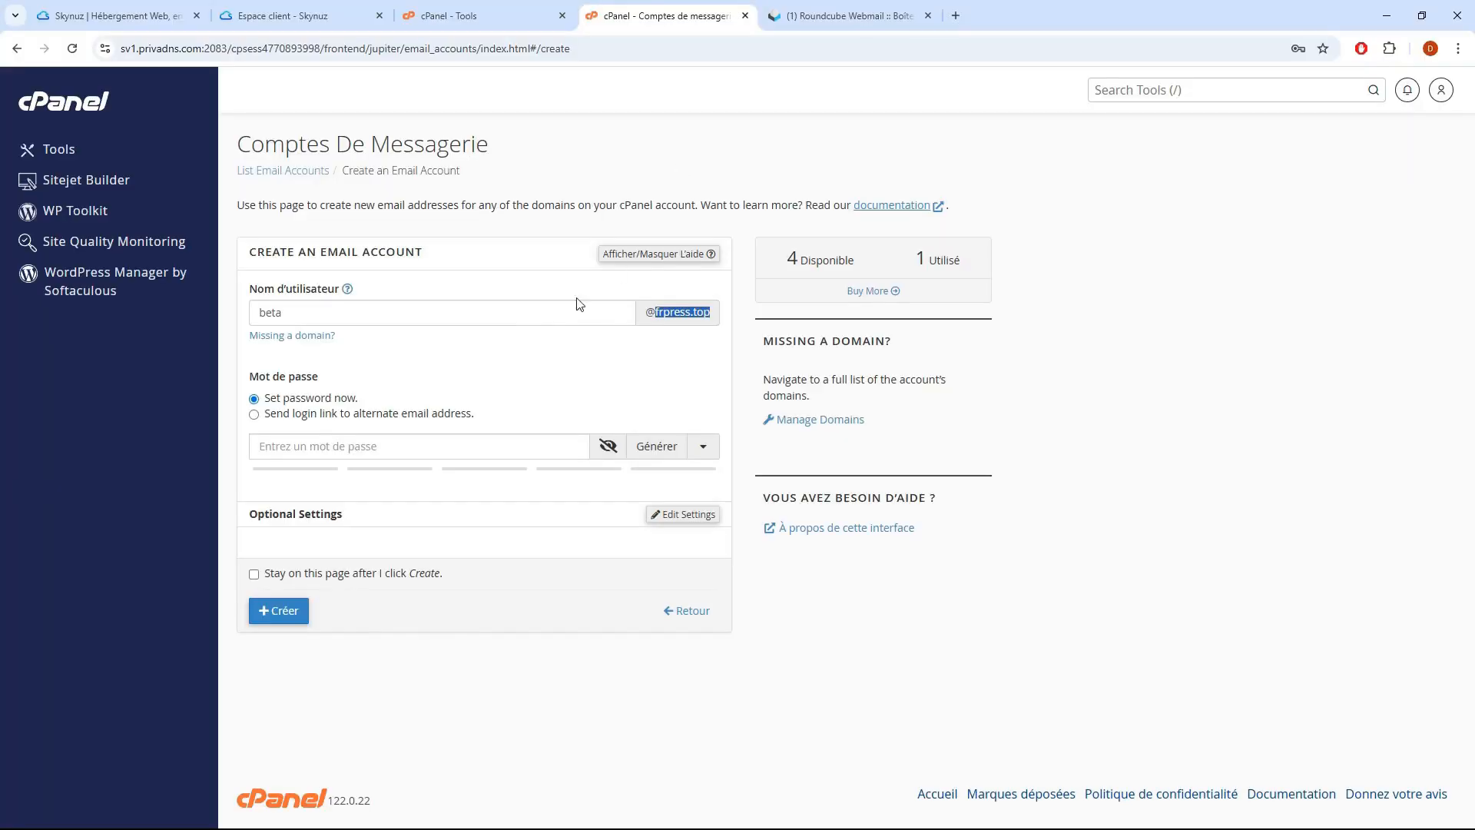
click(416, 449)
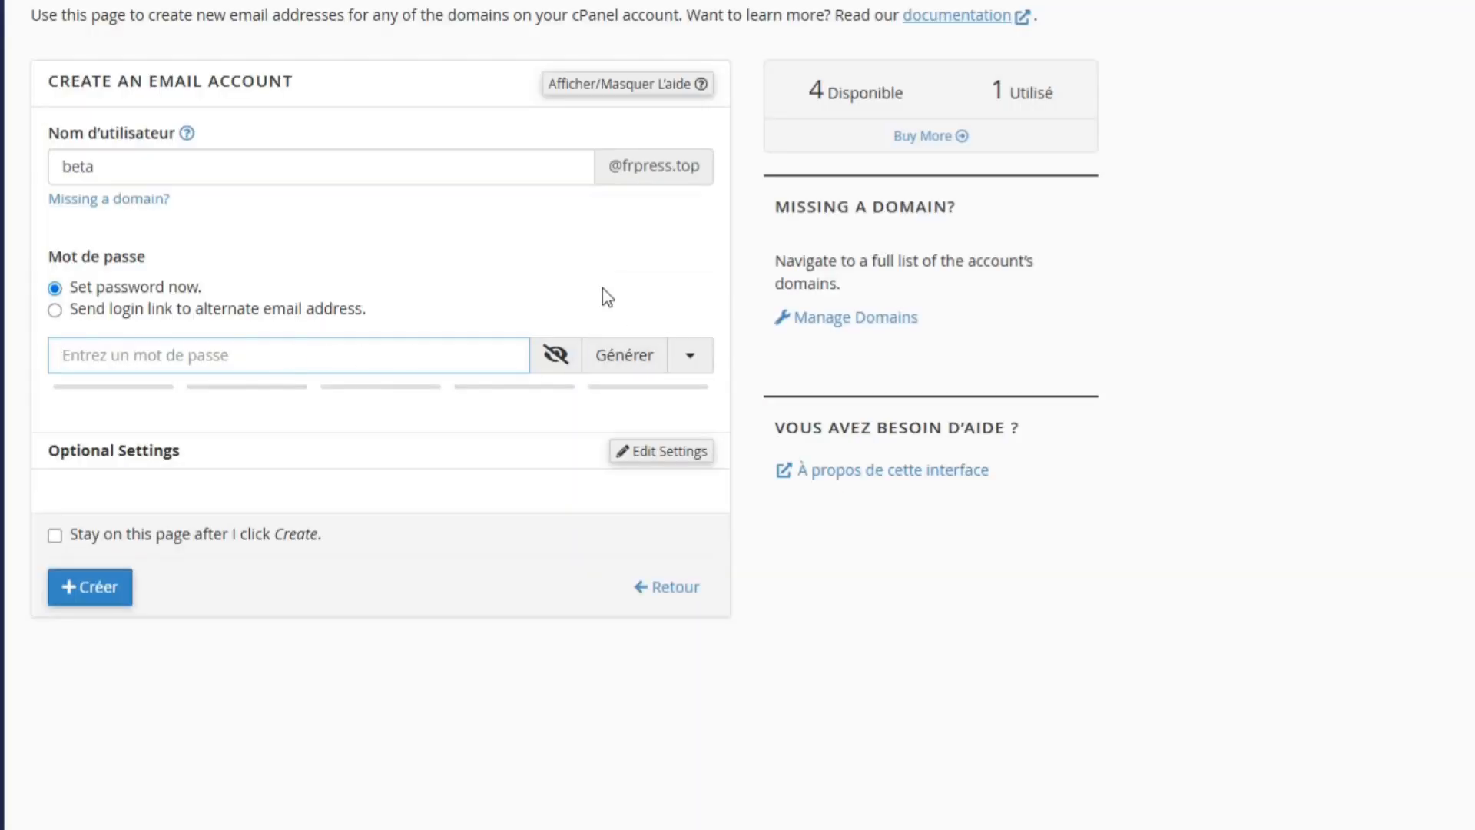
click(650, 352)
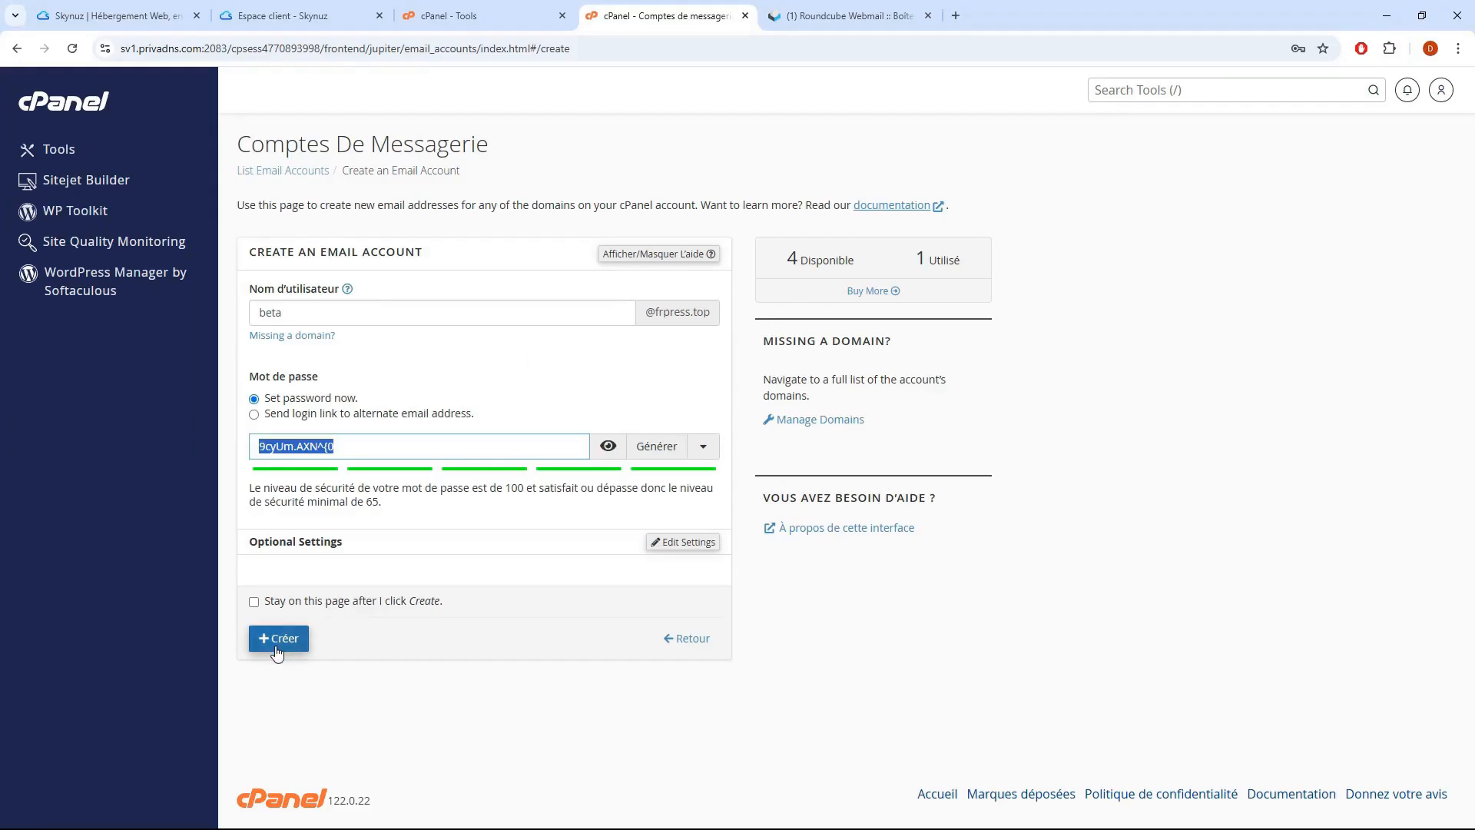
click(272, 640)
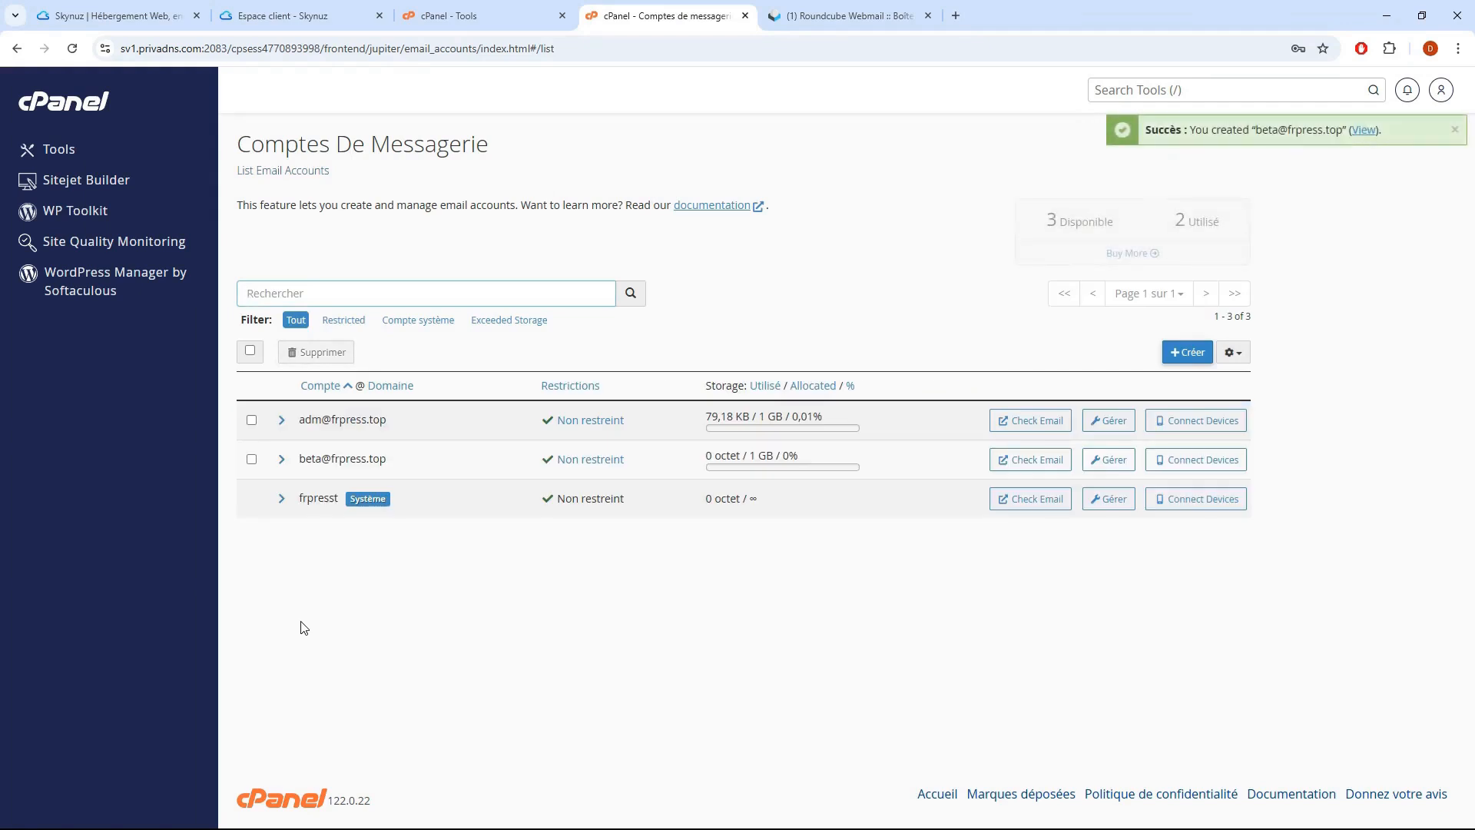
drag(300, 459, 393, 461)
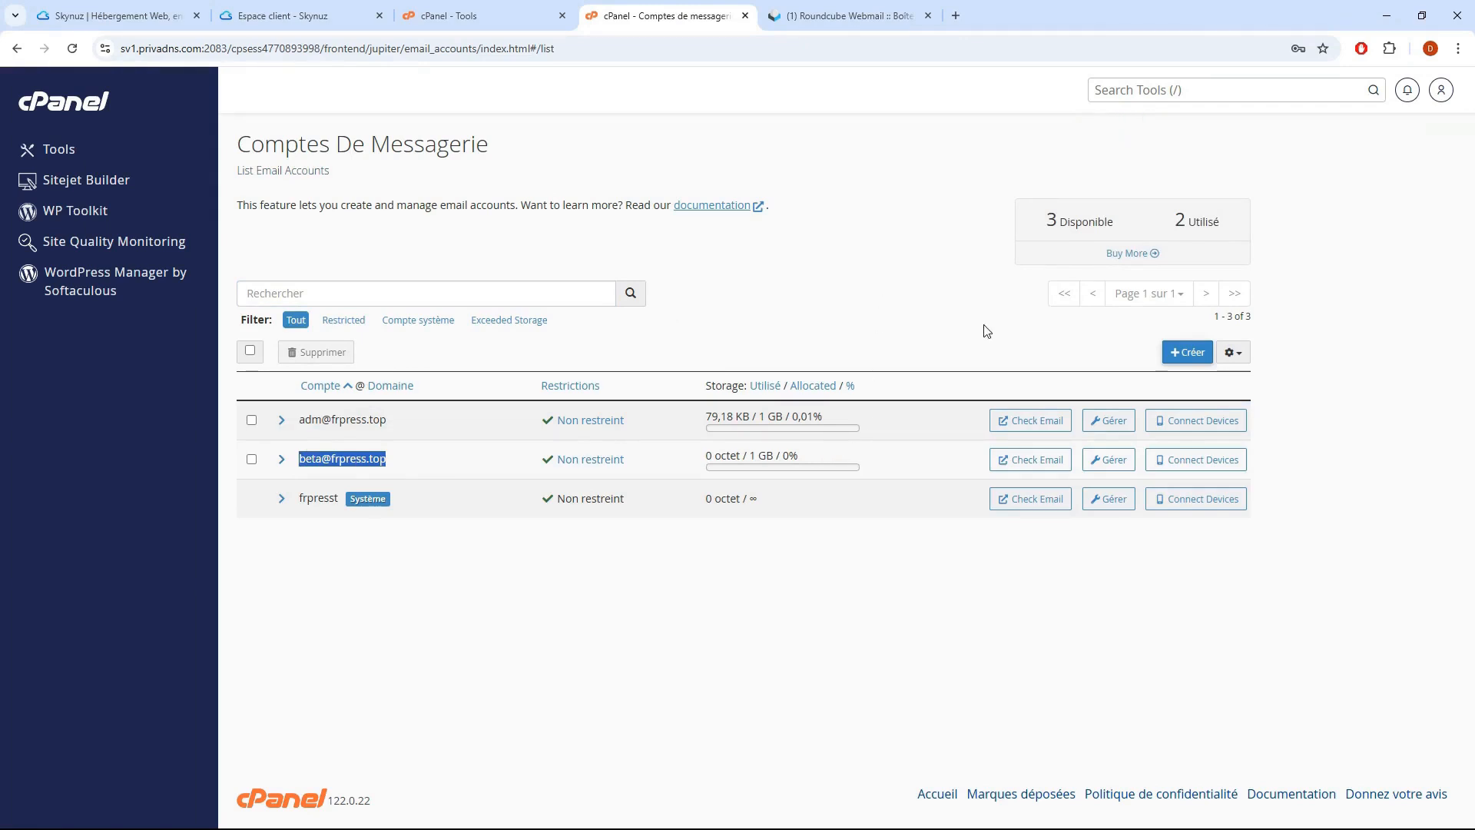
click(1042, 460)
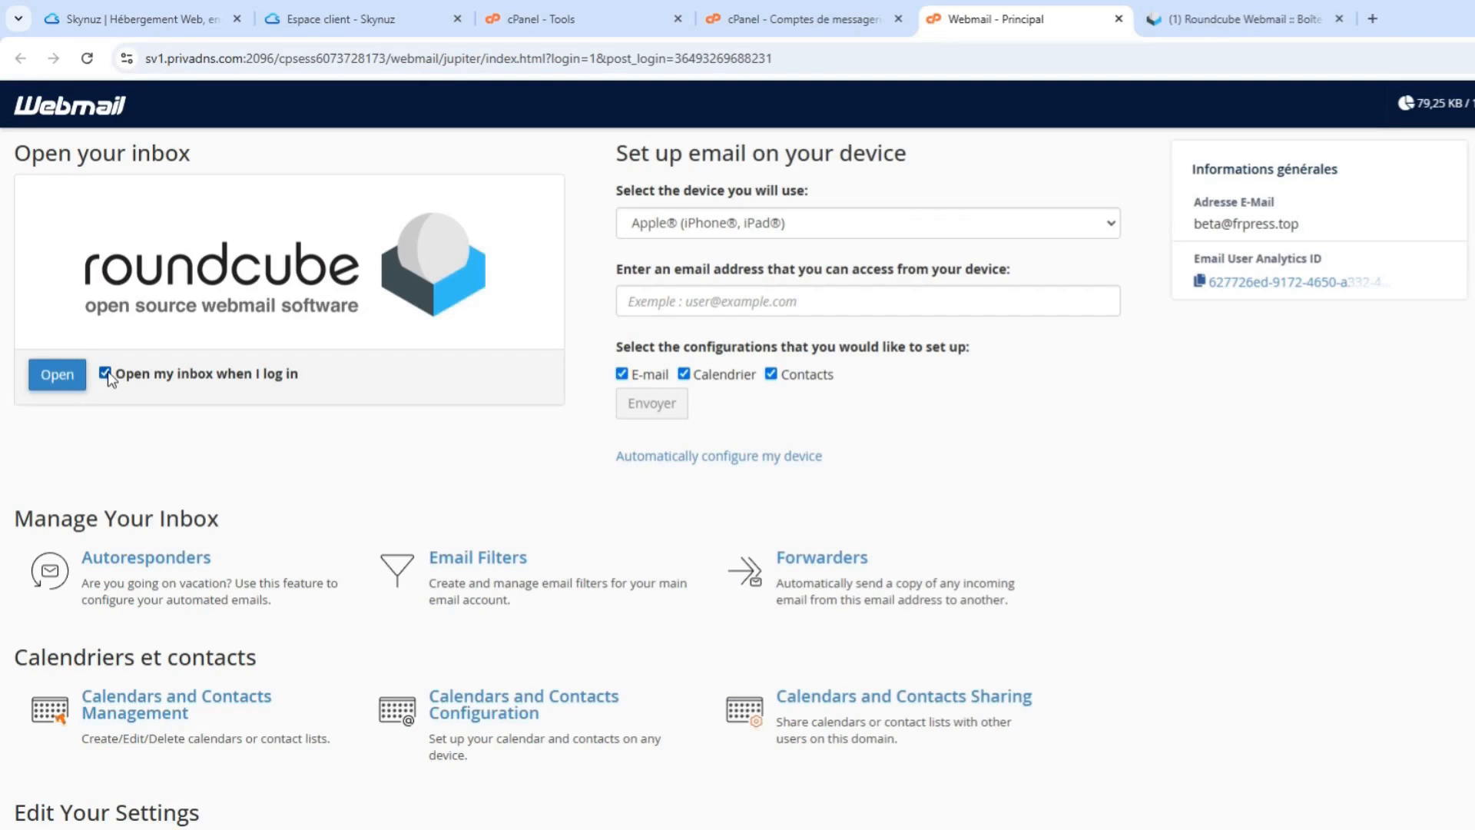
click(54, 376)
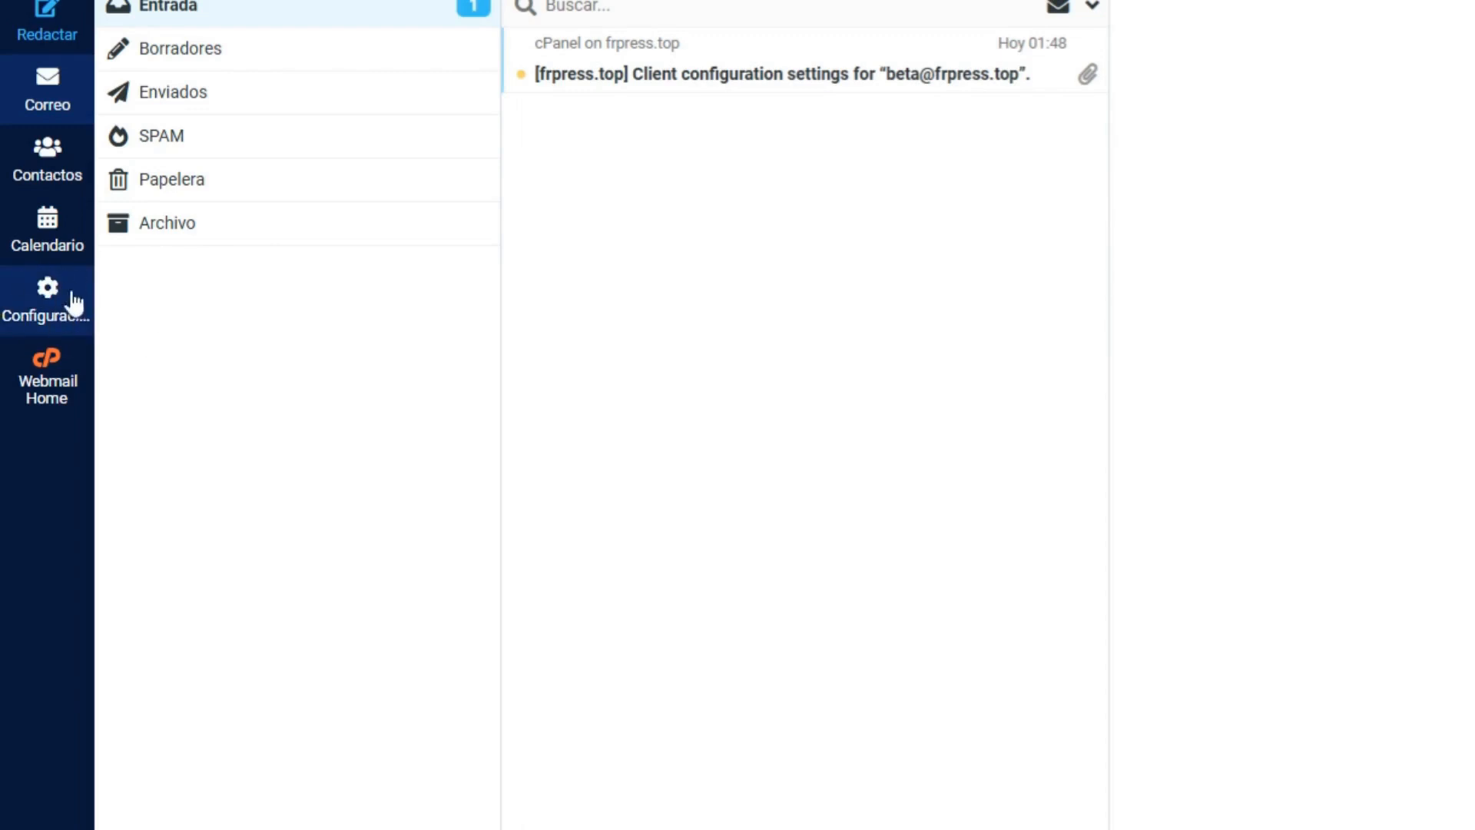
- Set Roundcube's Idioma preference to Français and save it
click(76, 311)
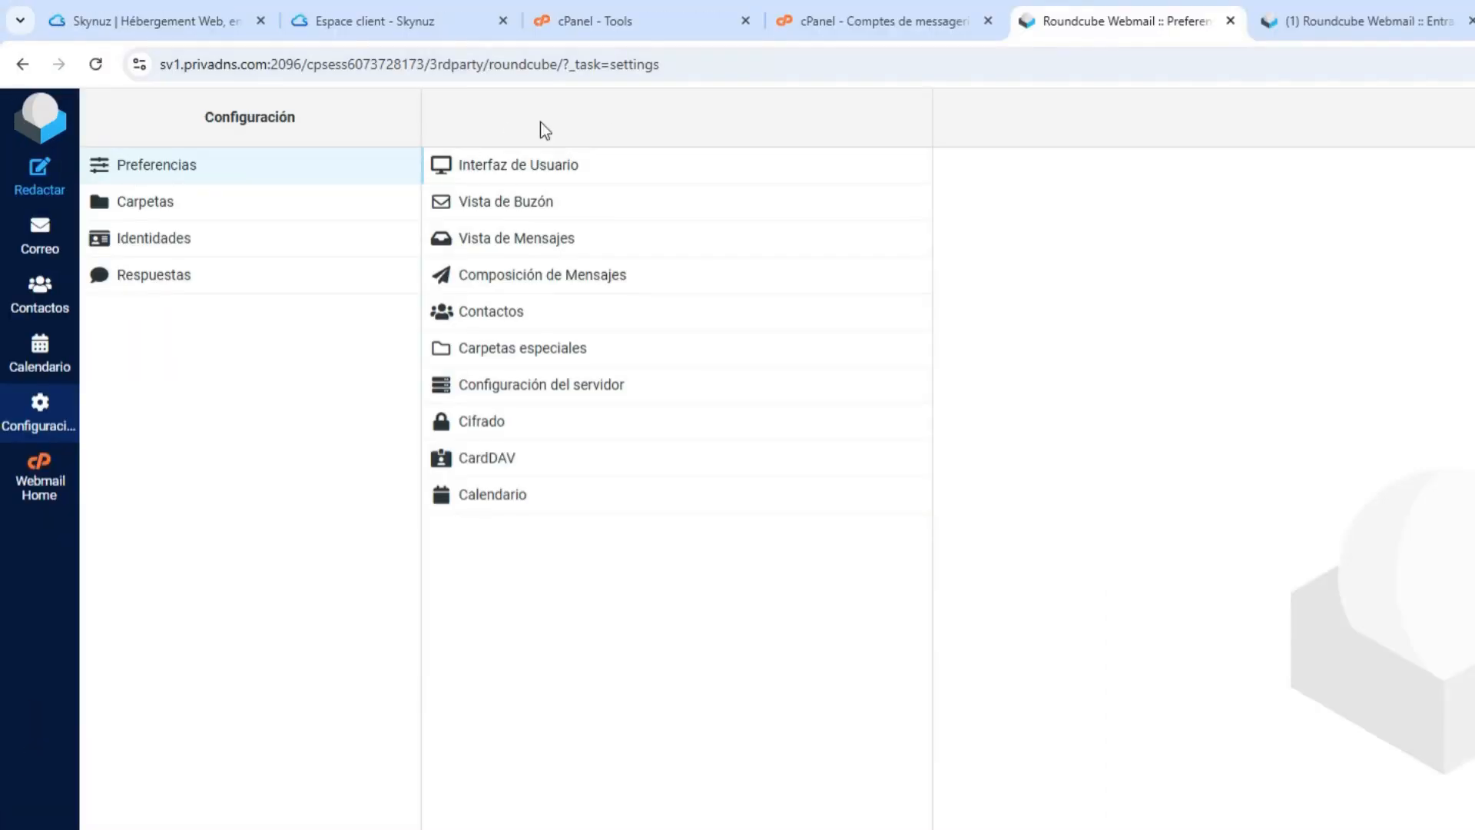
click(555, 162)
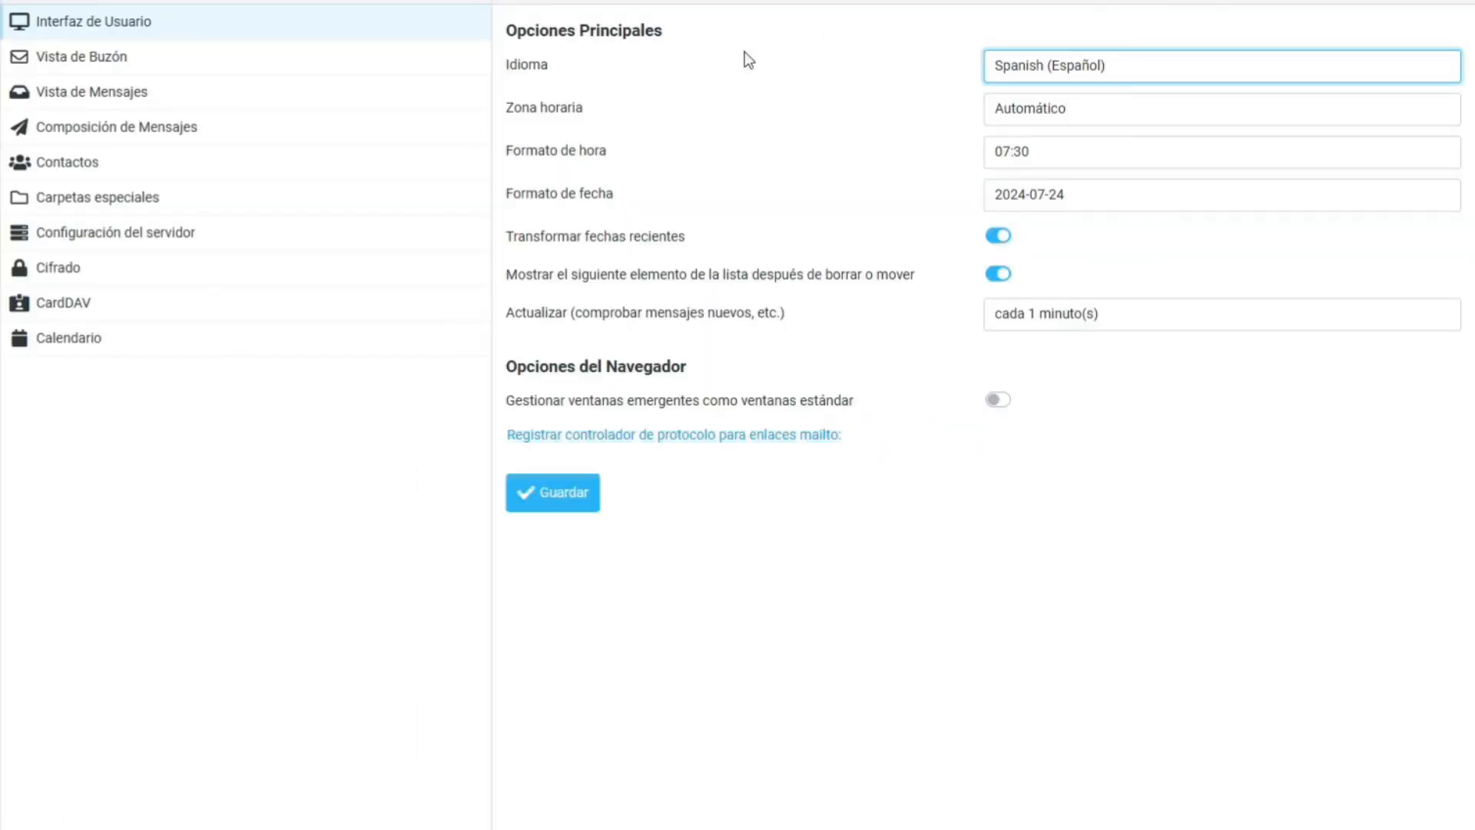
drag(550, 66, 507, 66)
click(1039, 66)
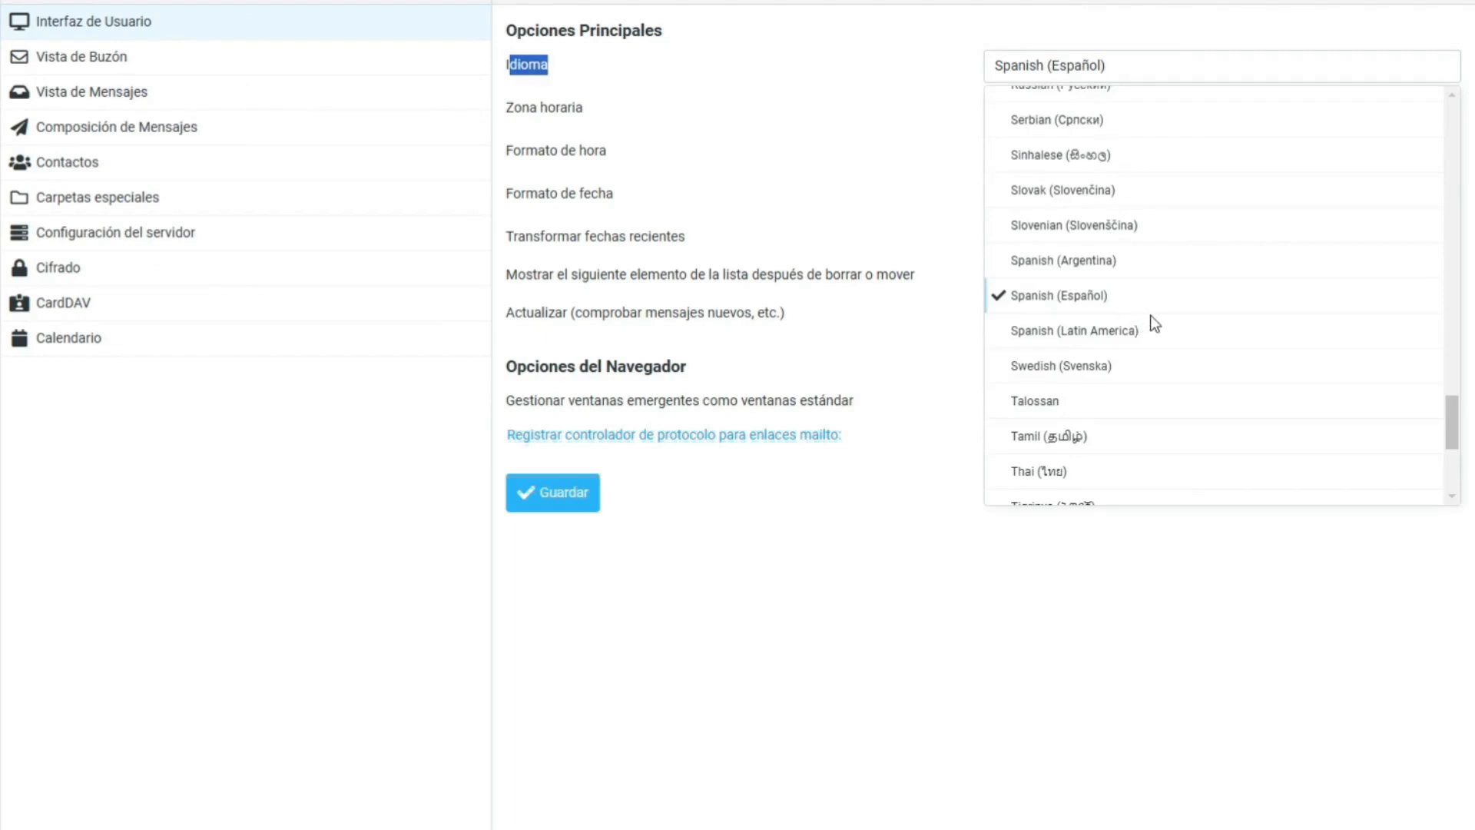
scroll(1152, 323, down, 4)
scroll(1174, 326, up, 10)
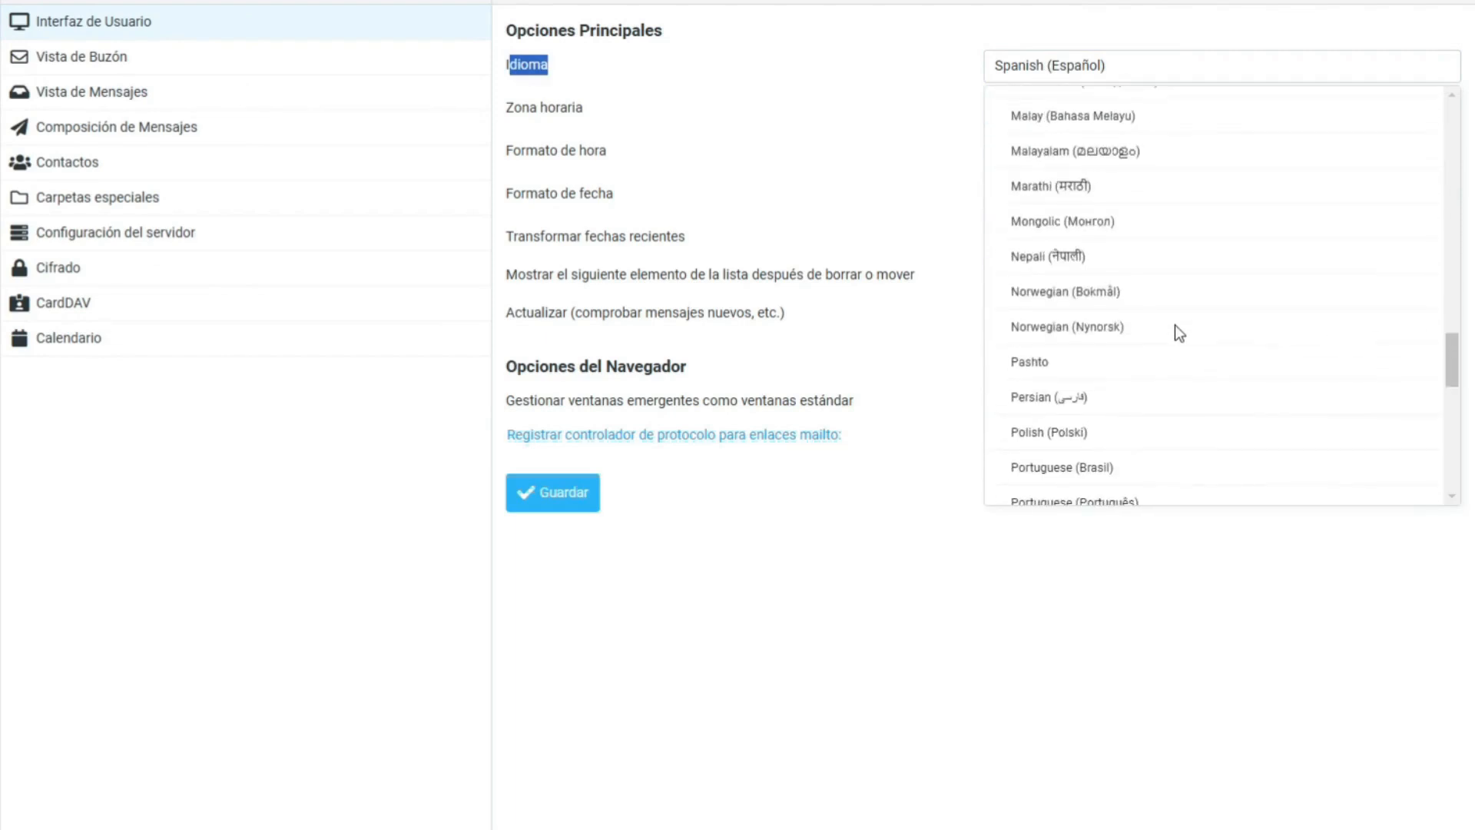
scroll(1174, 324, up, 8)
click(1071, 242)
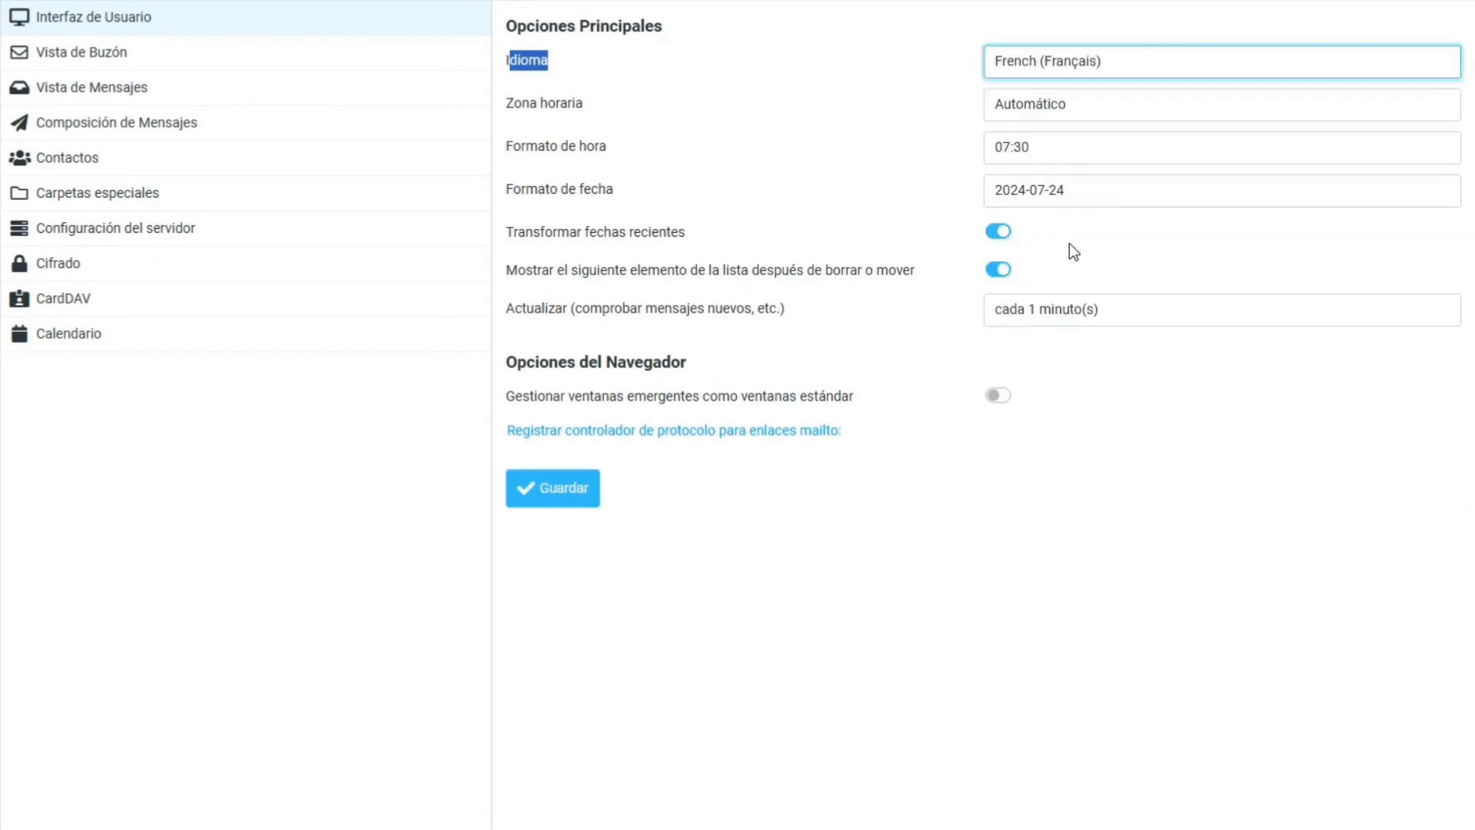
click(567, 492)
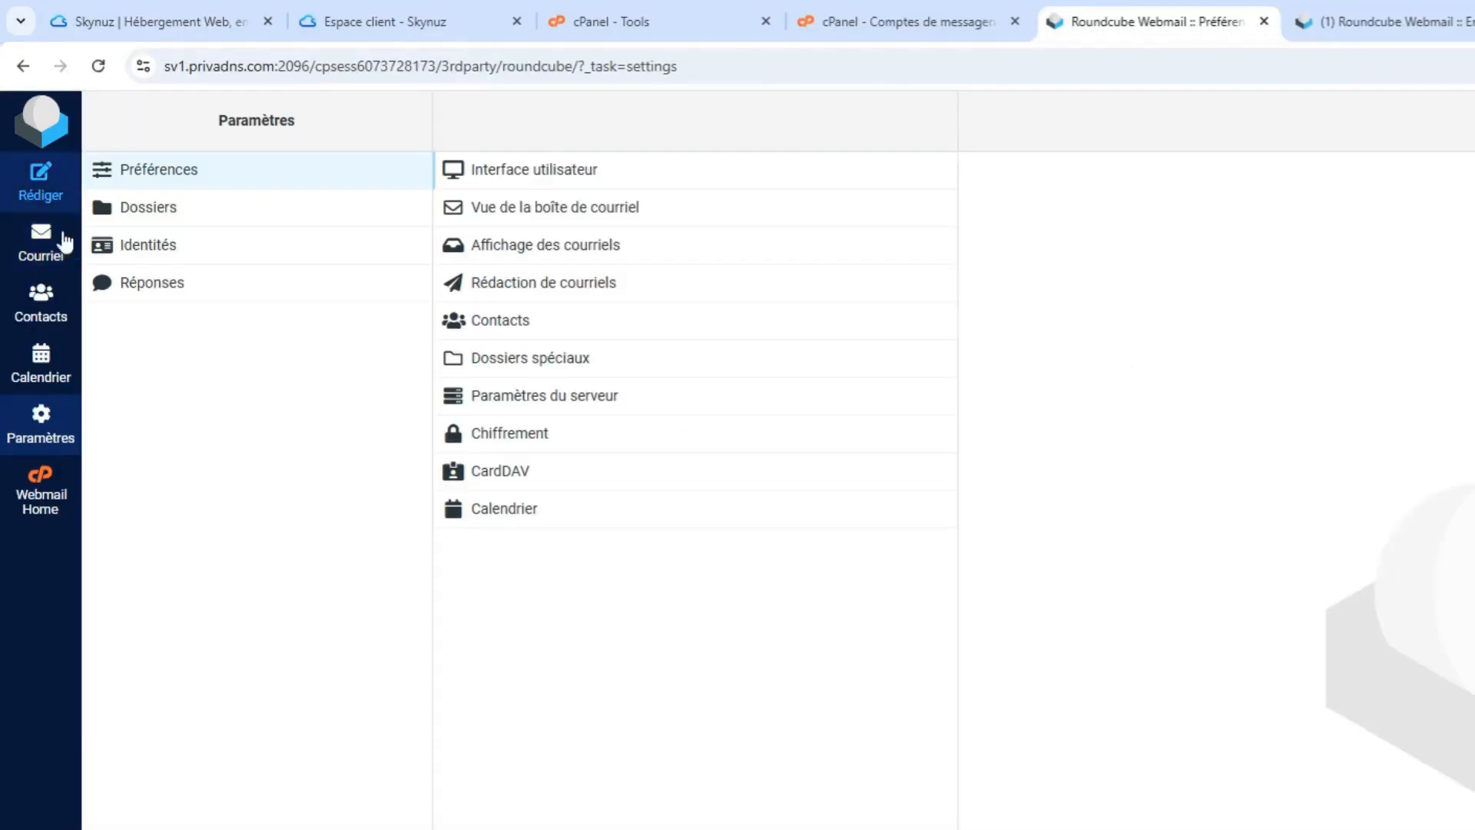
- Try composing a new email, enable Roundcube's dark mode, and return to cPanel's accounts list
click(40, 246)
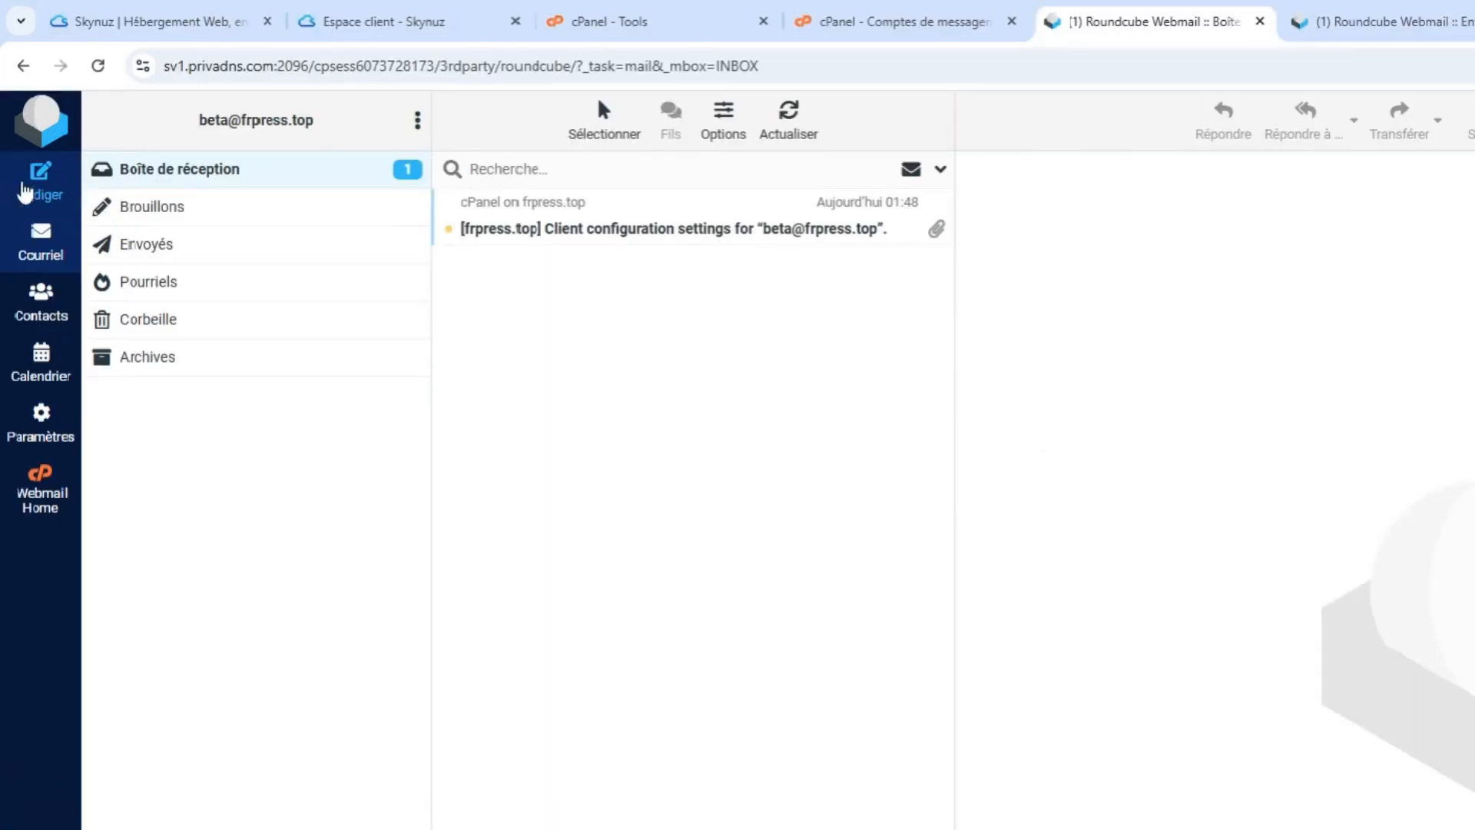
click(40, 187)
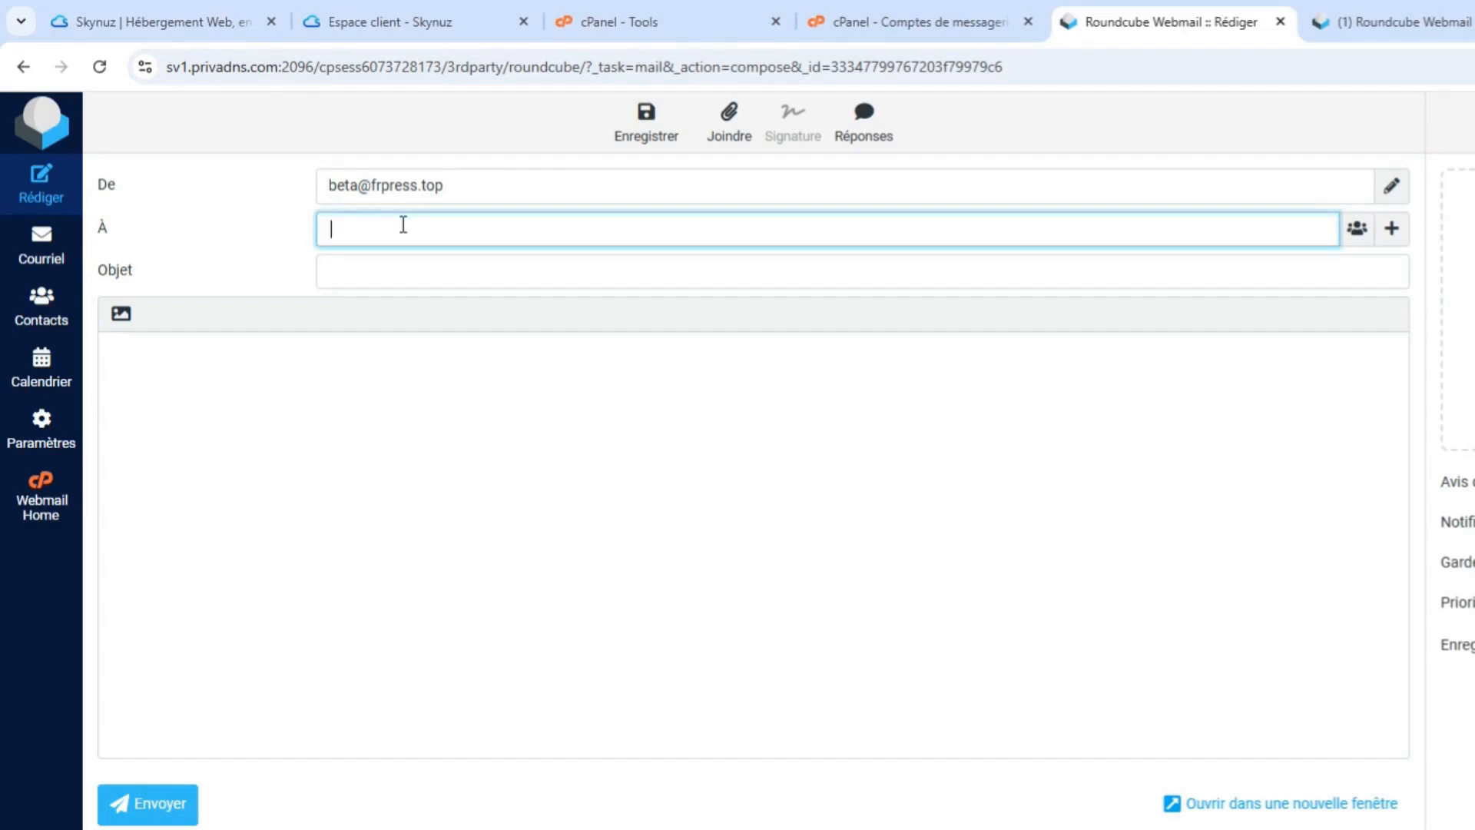
click(415, 271)
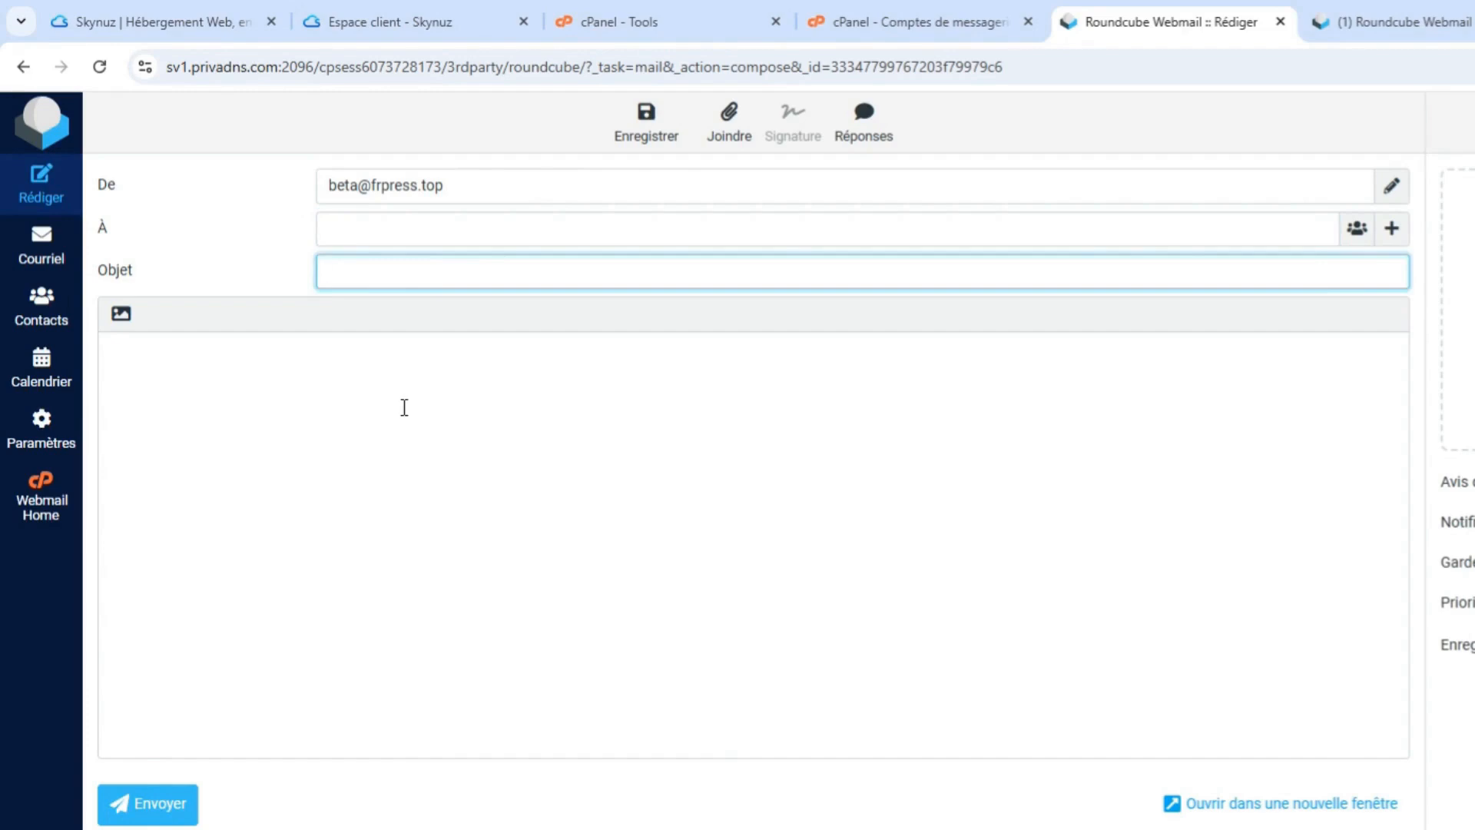
click(238, 406)
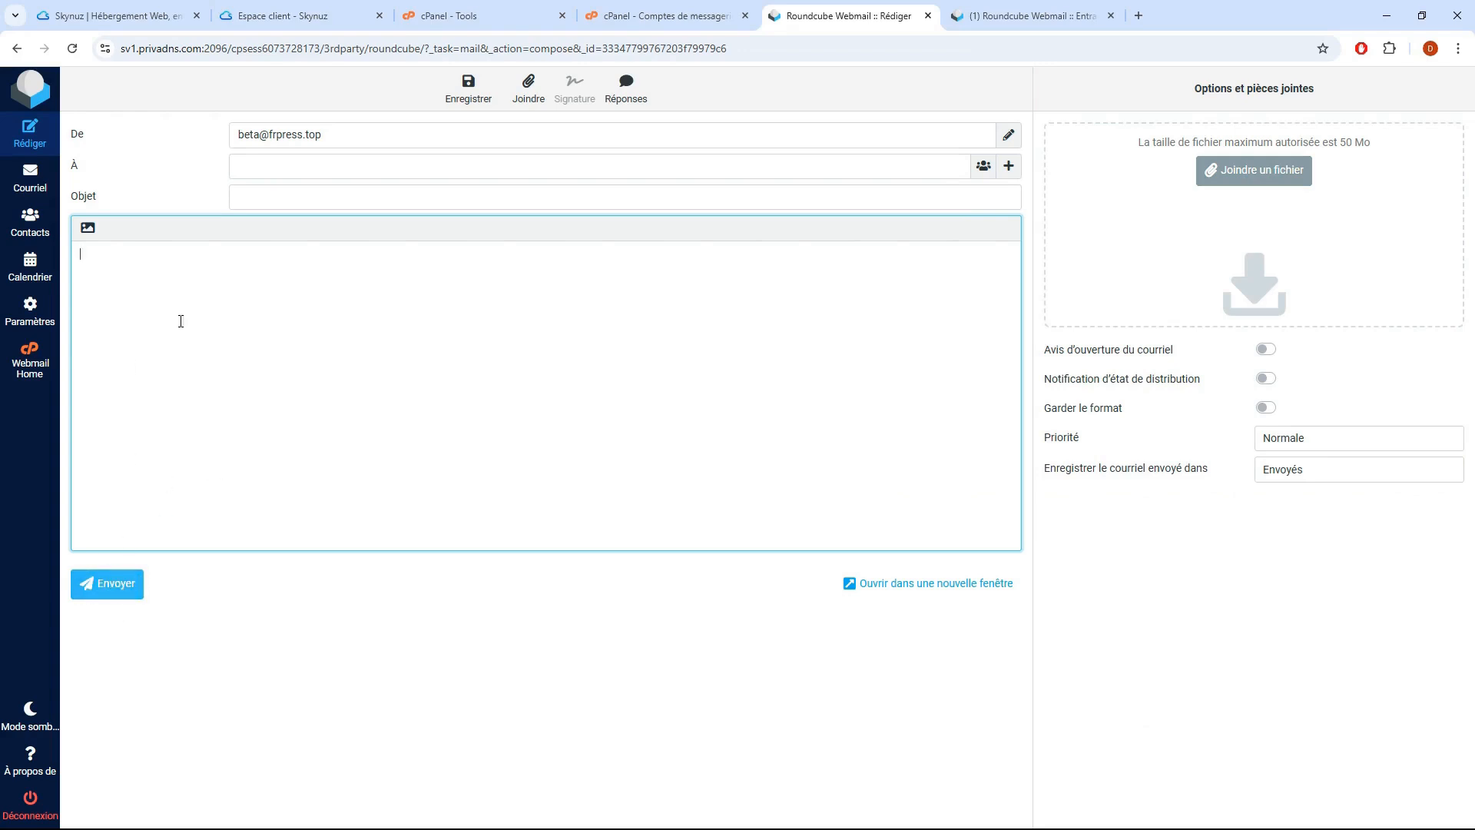
click(27, 175)
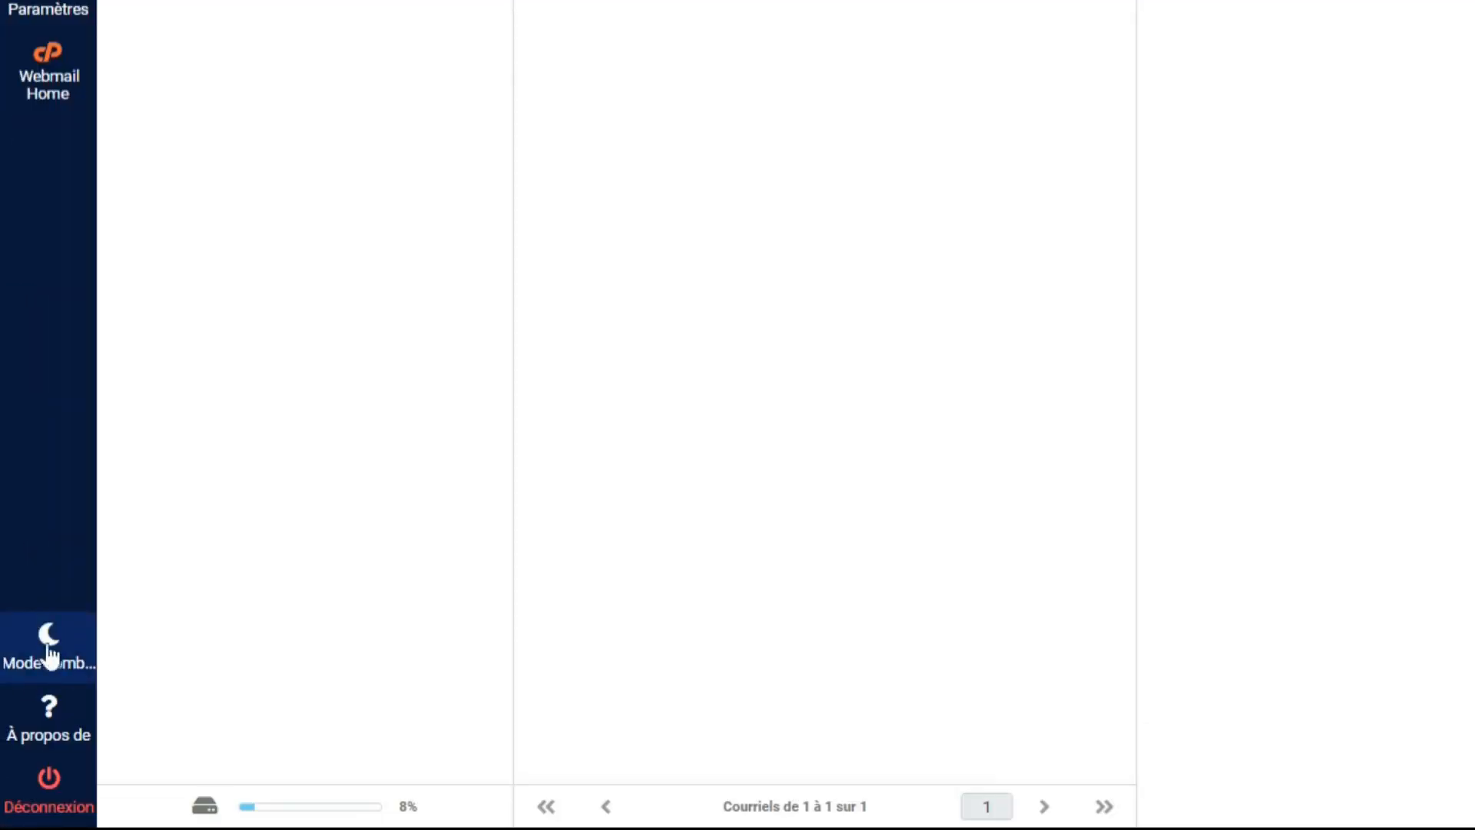
click(50, 657)
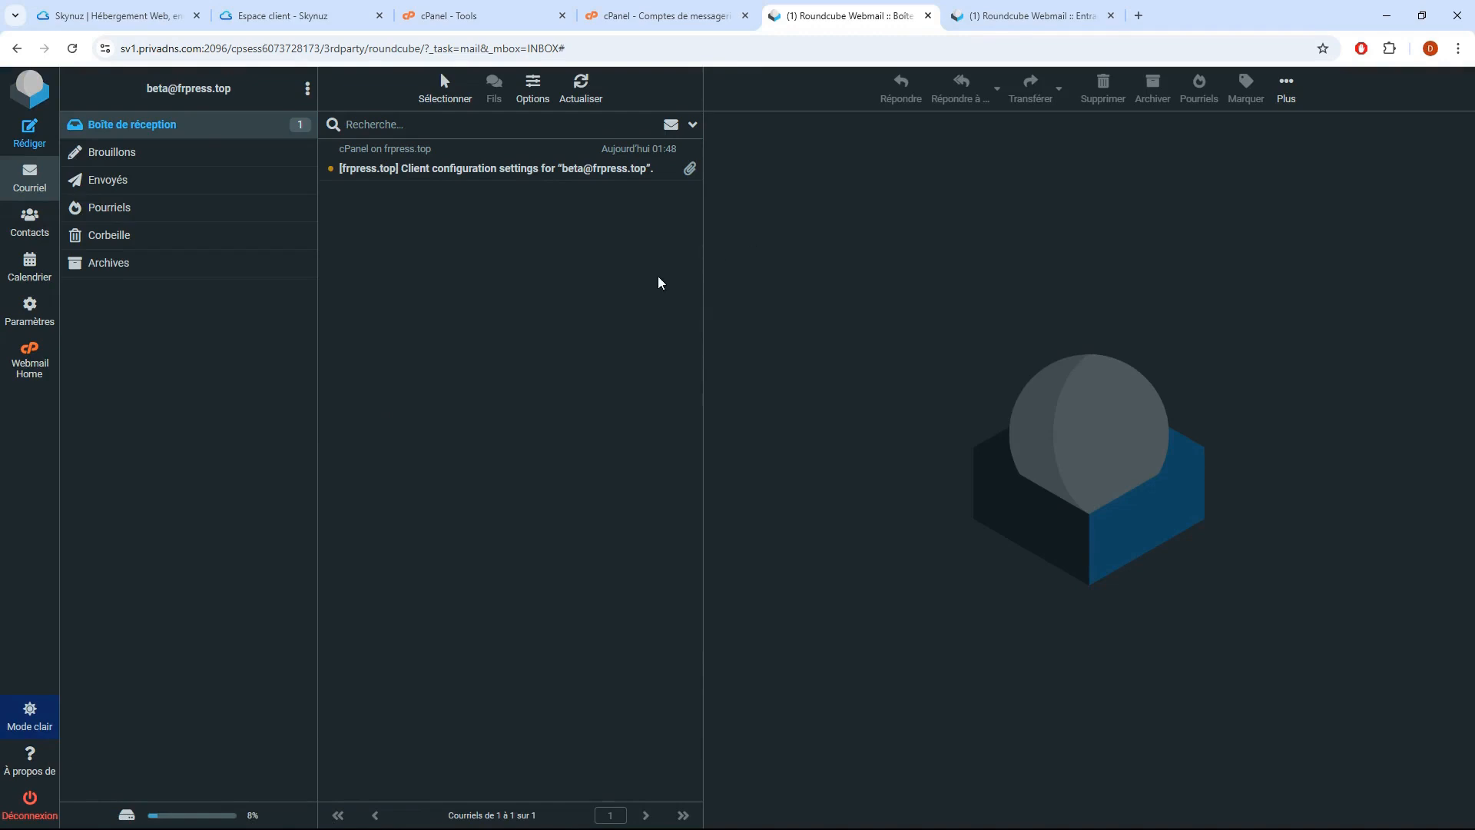
click(665, 14)
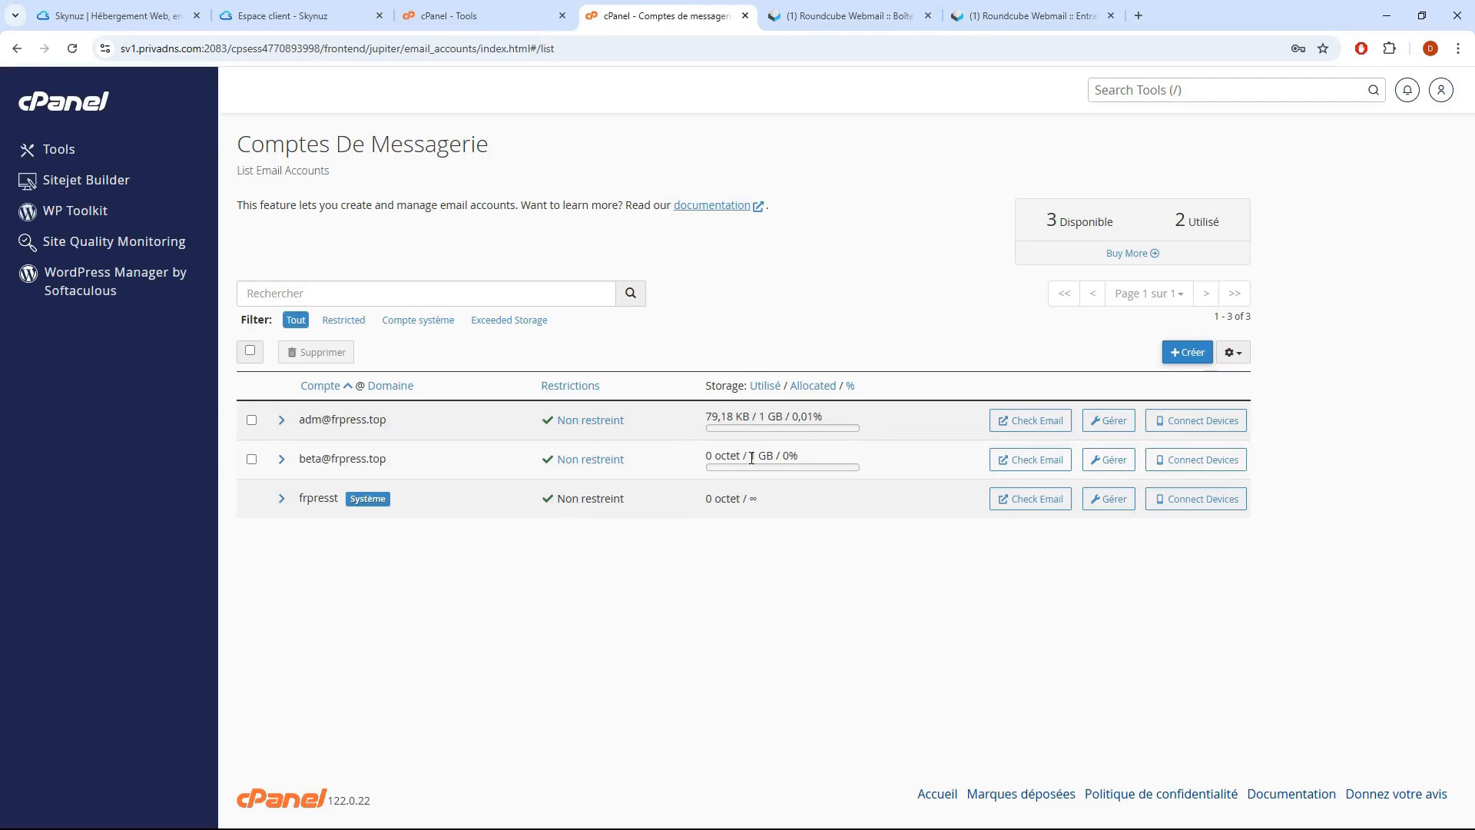
drag(750, 456, 773, 454)
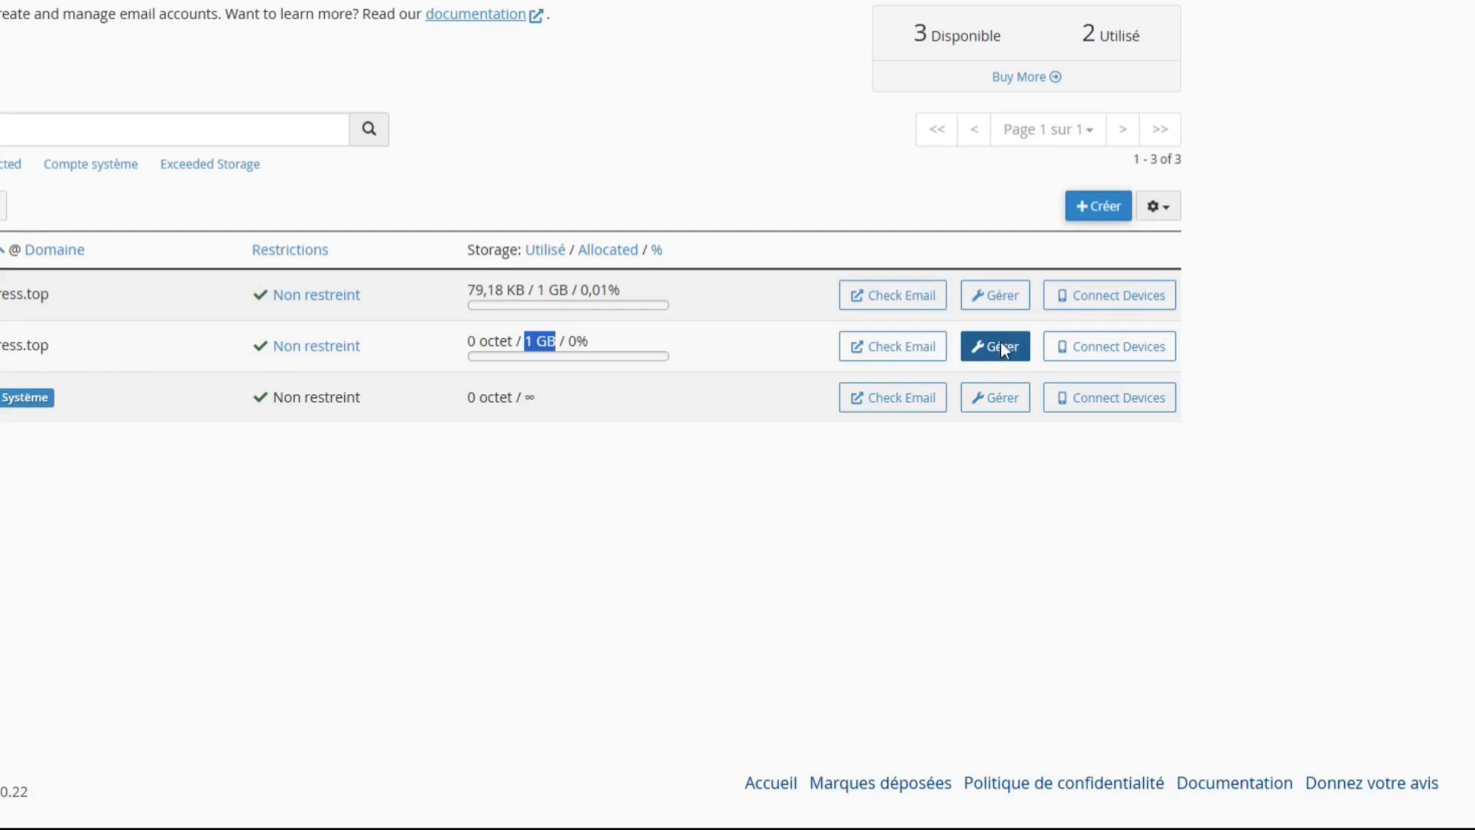
click(1000, 343)
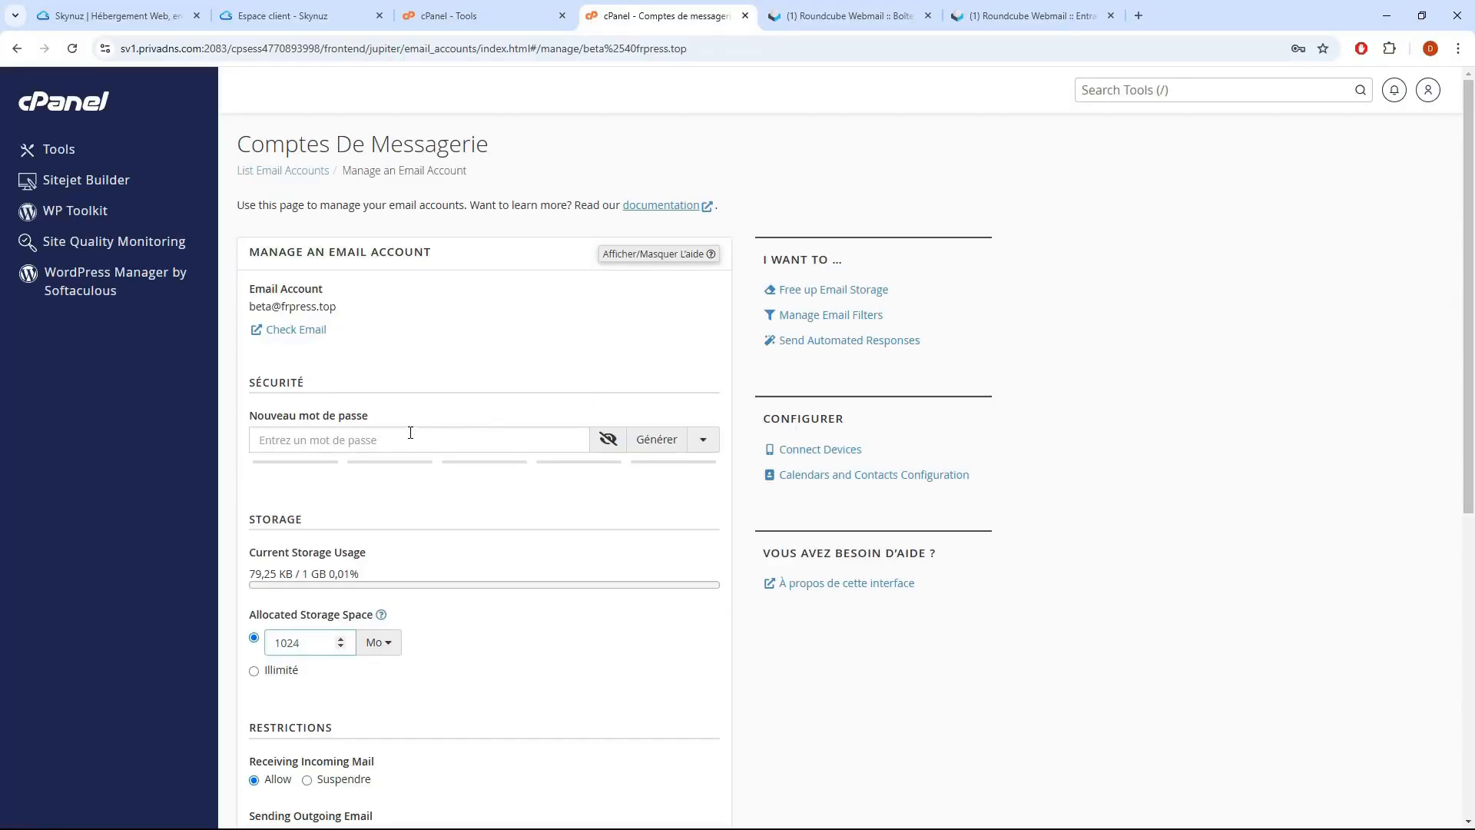
scroll(418, 431, down, 1)
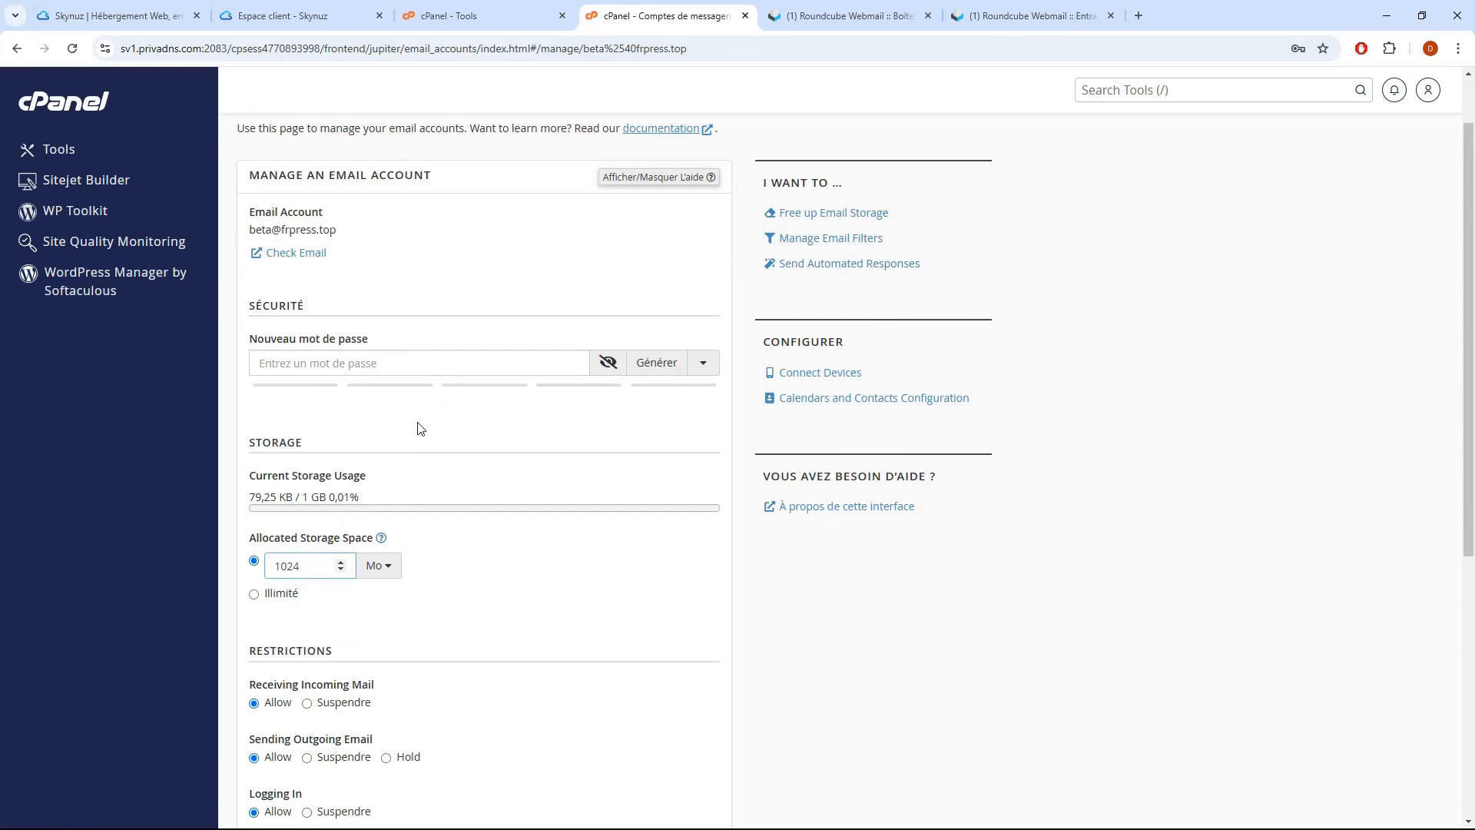
scroll(422, 424, down, 1)
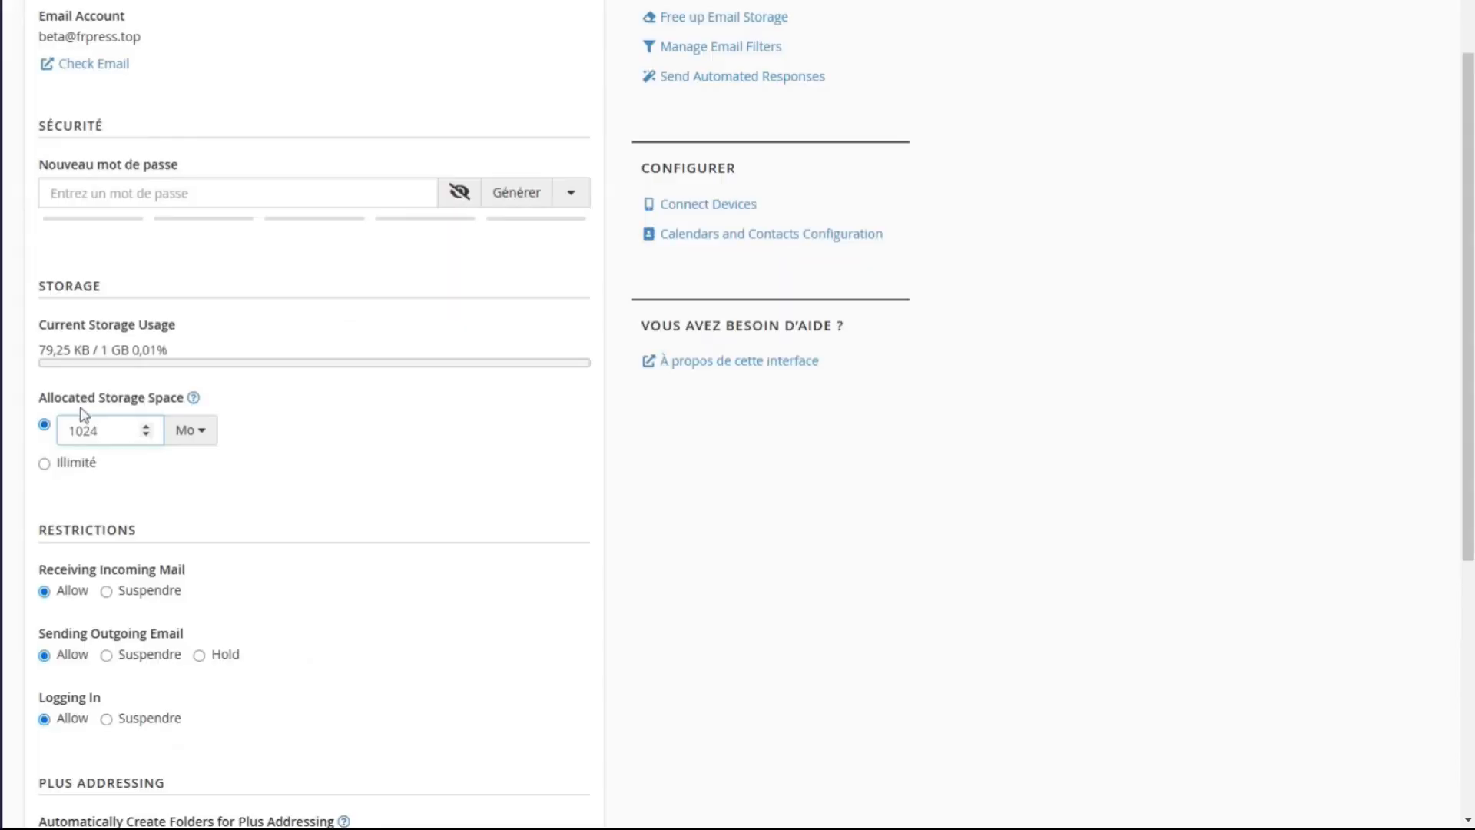
drag(111, 425, 40, 435)
click(44, 464)
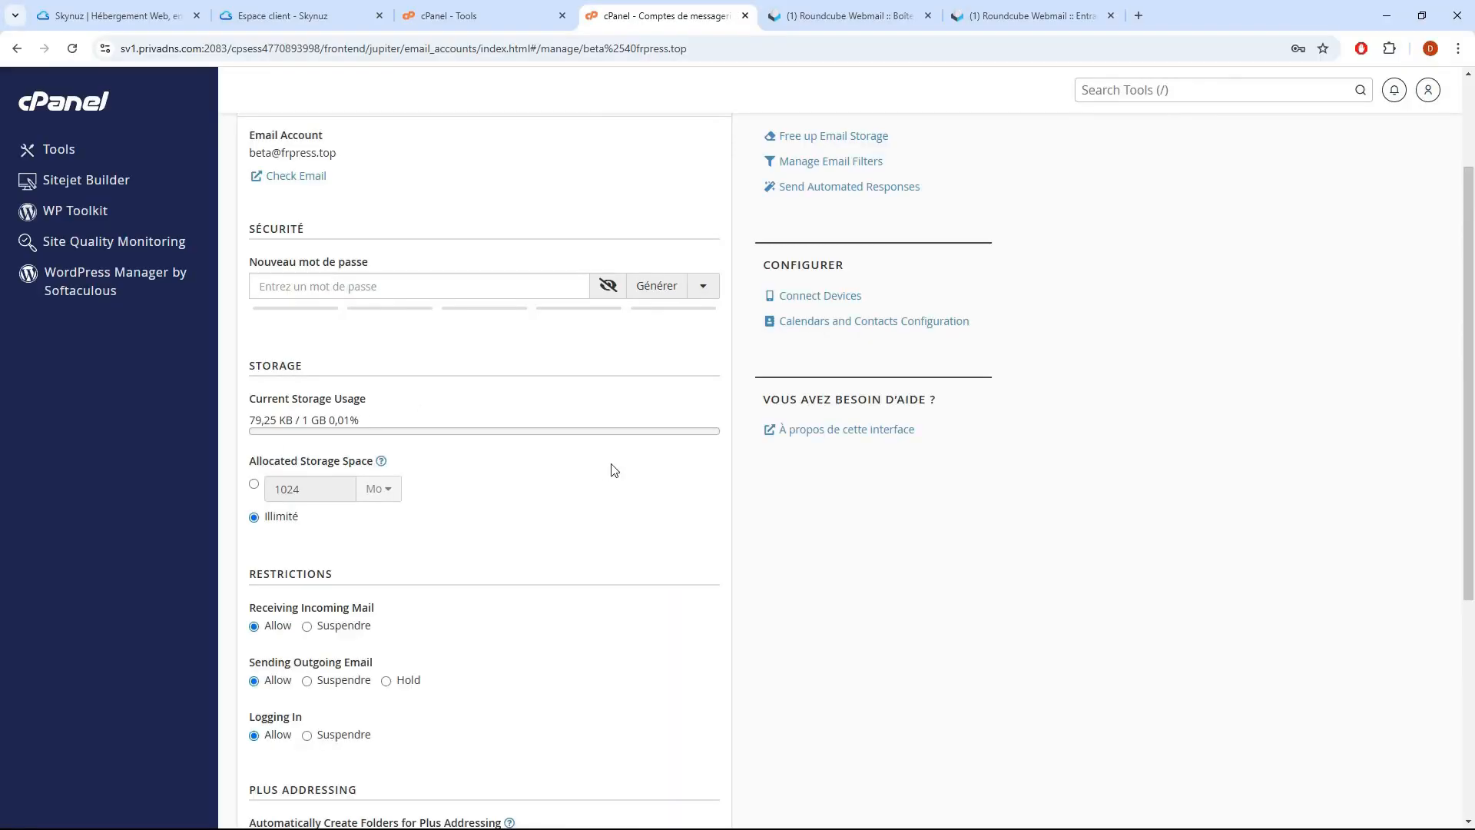
scroll(615, 471, down, 5)
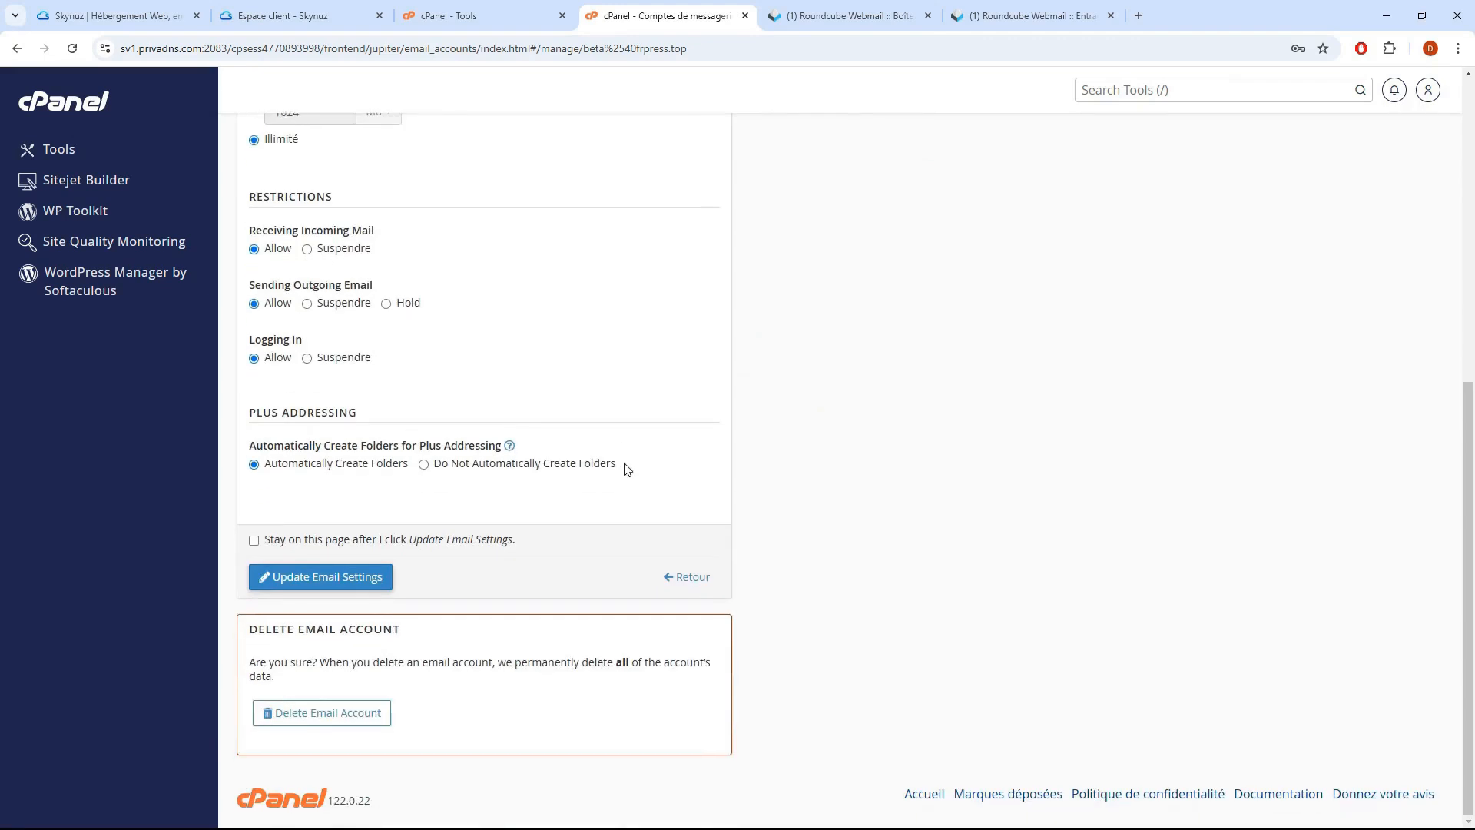
click(326, 578)
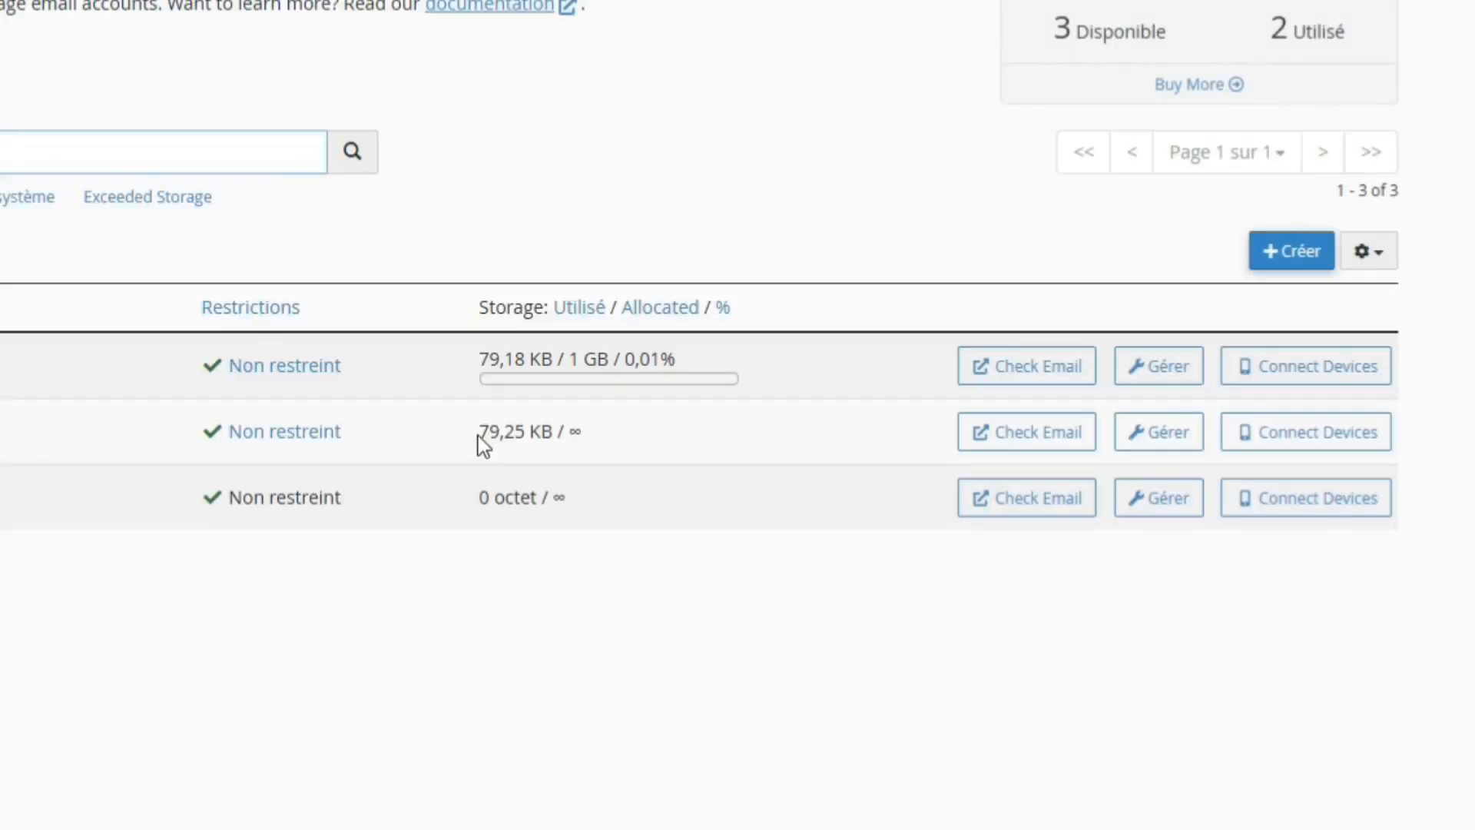
double_click(574, 432)
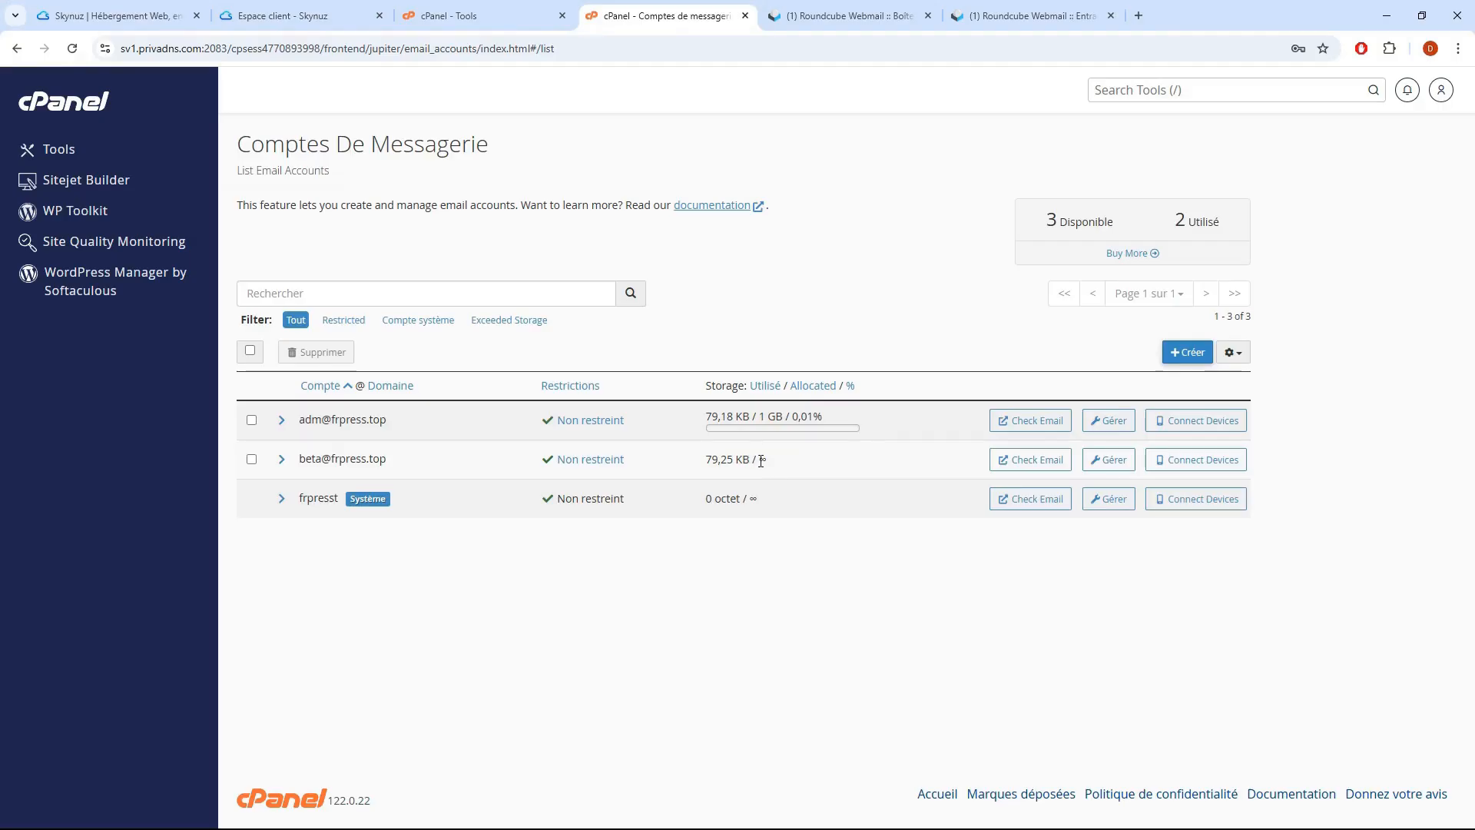
drag(759, 461, 775, 463)
click(785, 471)
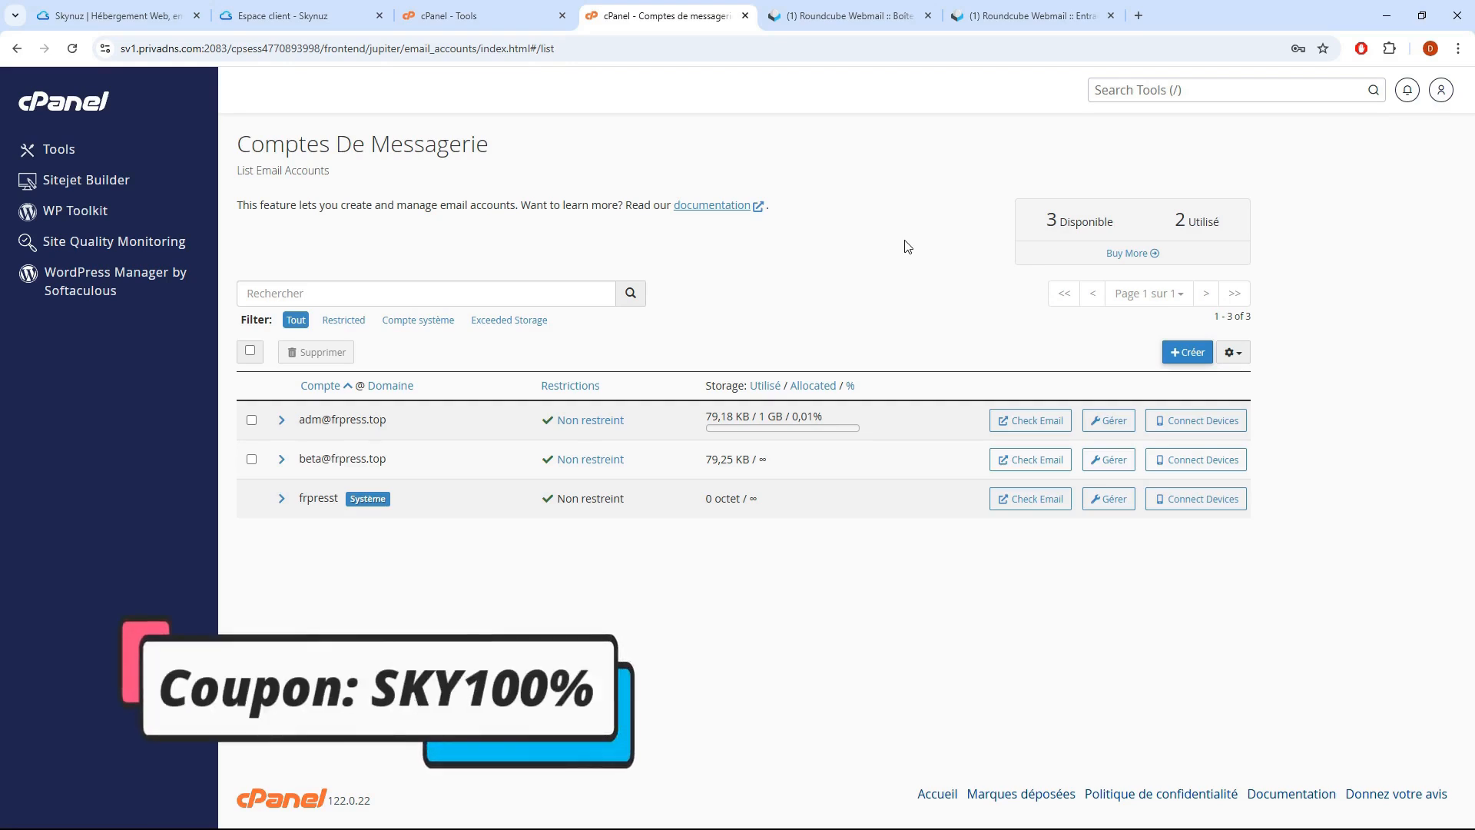
click(165, 14)
- Scroll the Skynuz homepage to the hosting plans and highlight the basic plan's €1.40 monthly price
scroll(509, 150, down, 12)
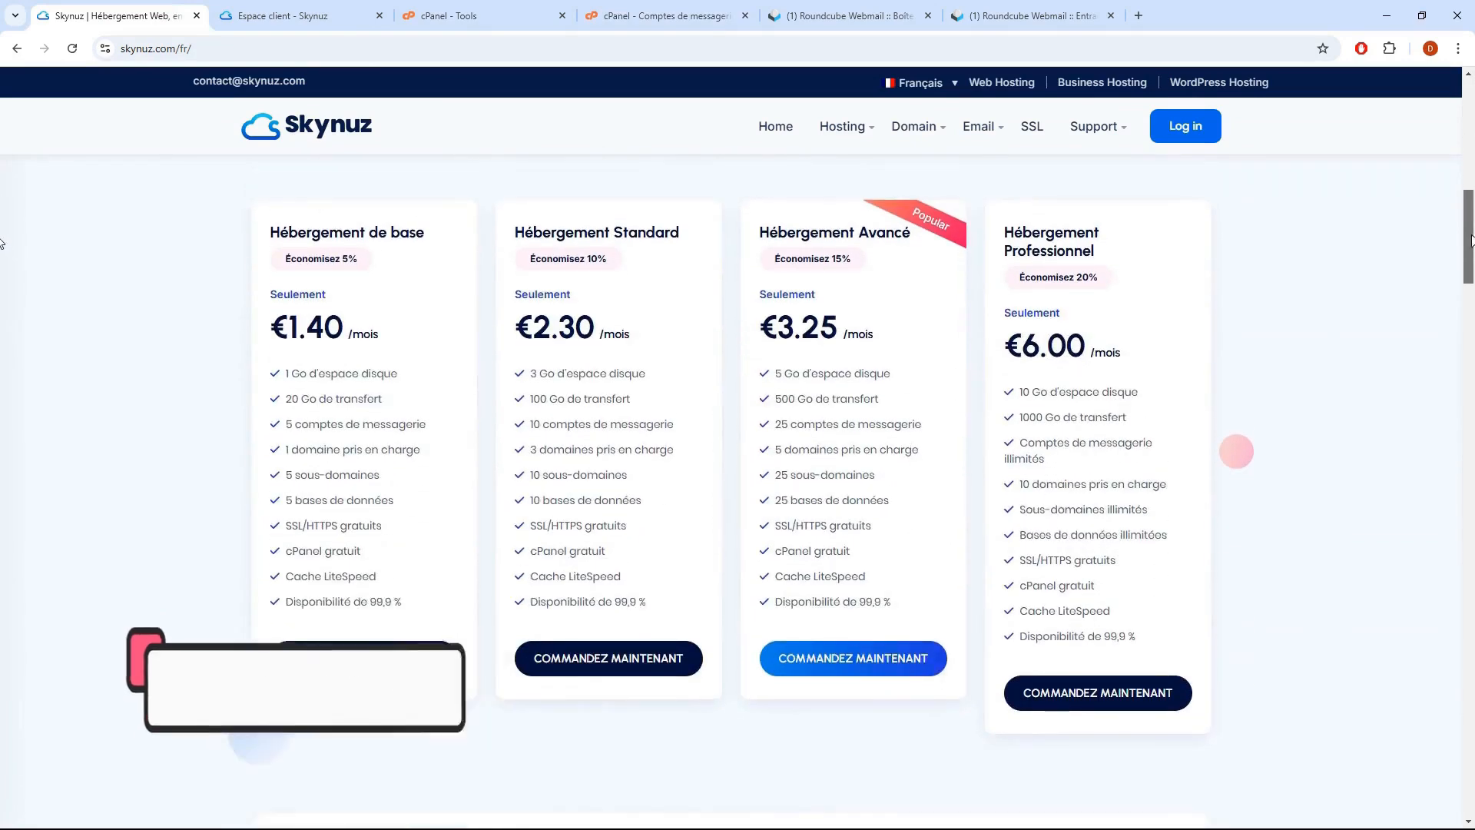
scroll(1196, 270, up, 1)
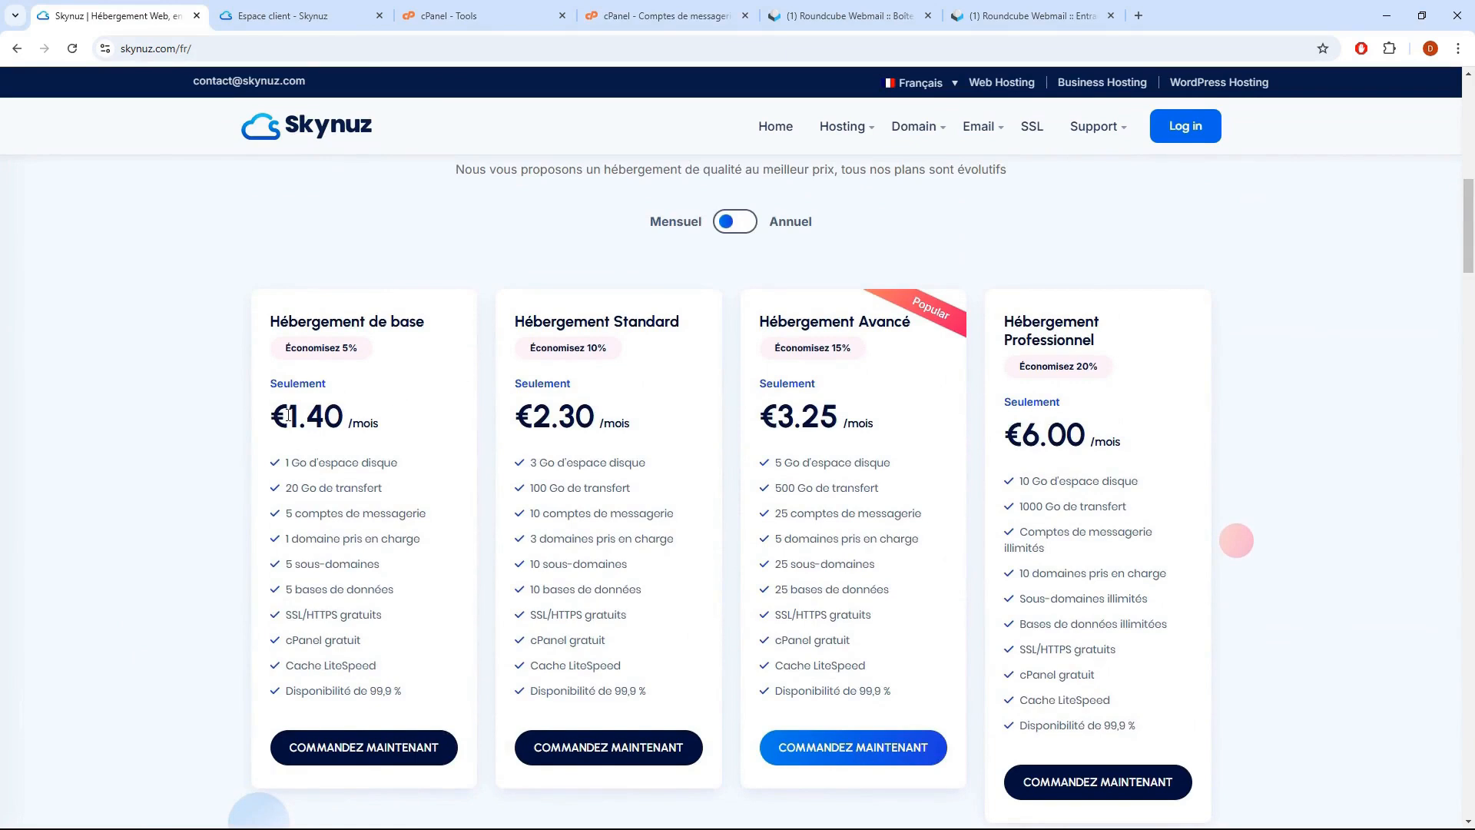
drag(290, 416, 346, 419)
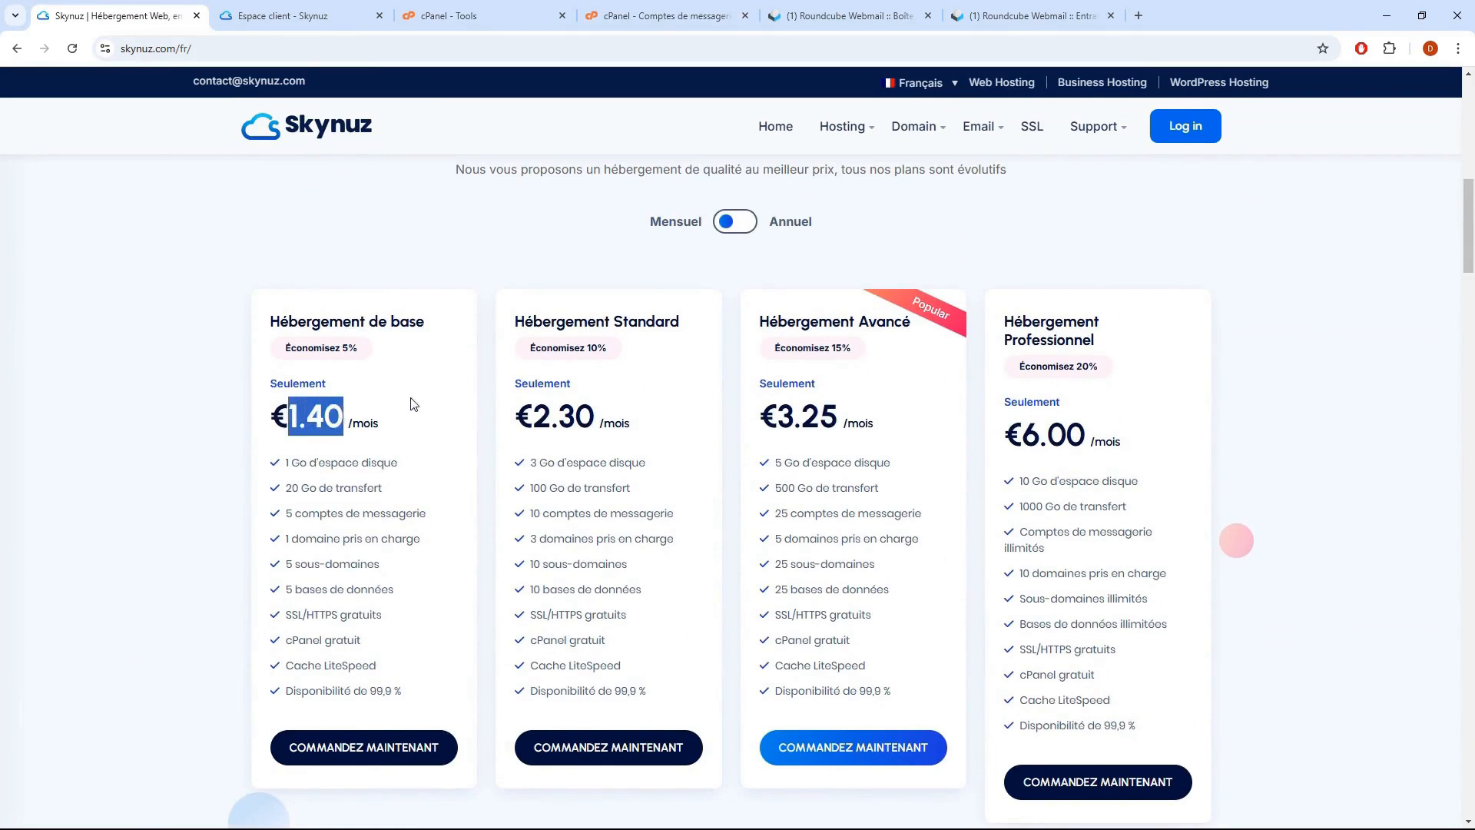